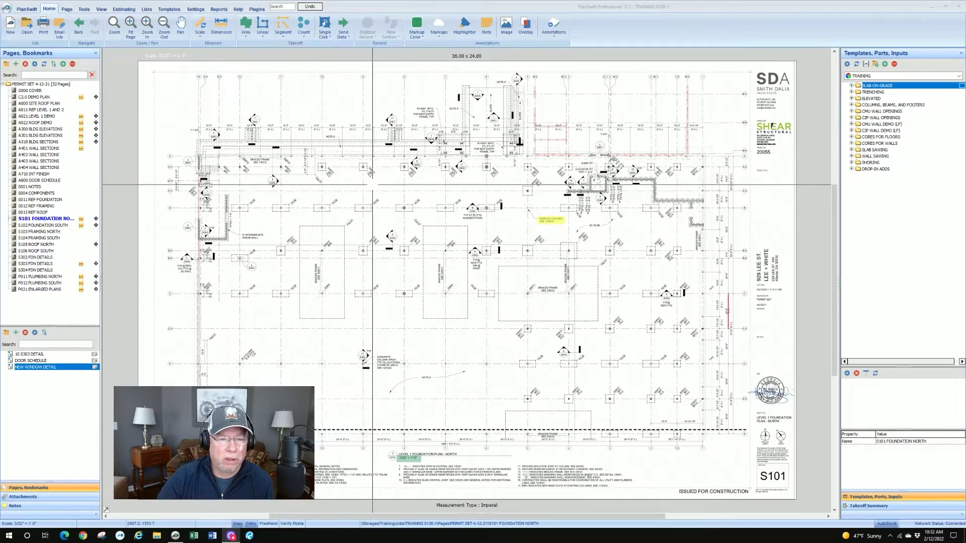
pyautogui.scroll(3, 369, 192)
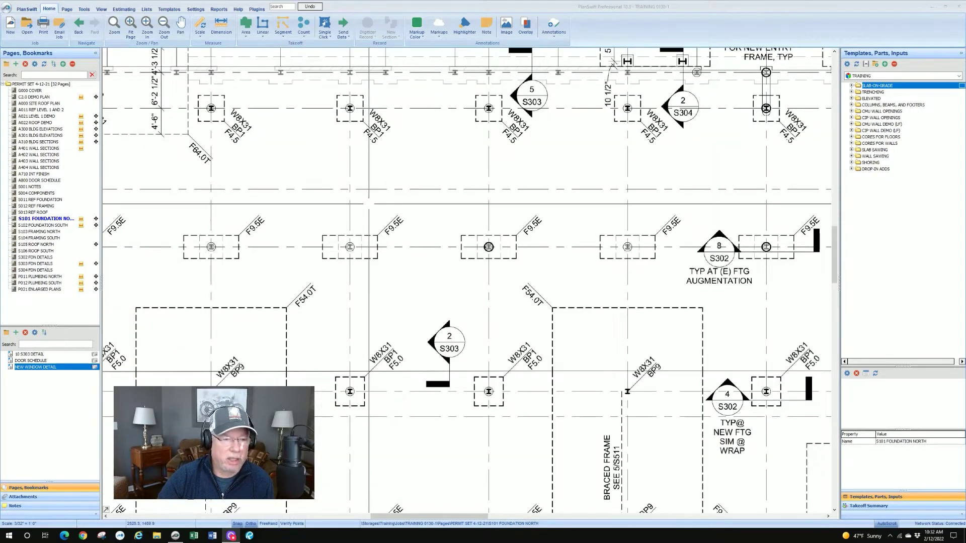
pyautogui.scroll(-1, 391, 237)
pyautogui.scroll(-3, 399, 236)
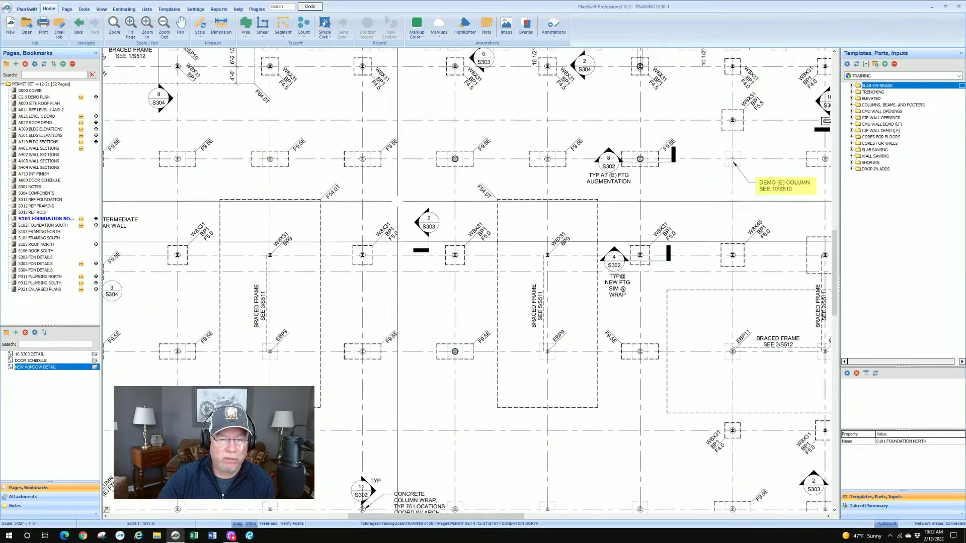
pyautogui.scroll(-1, 400, 239)
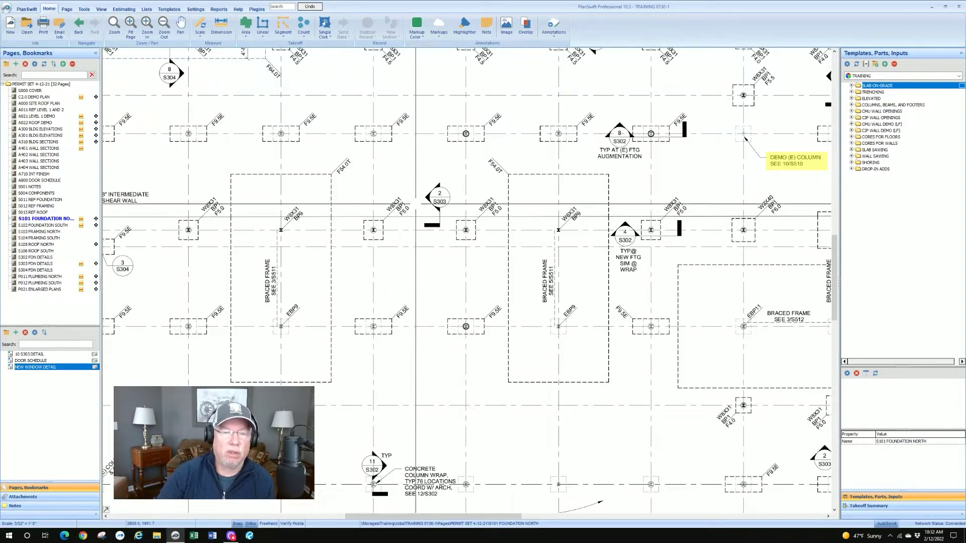
pyautogui.scroll(-5, 443, 191)
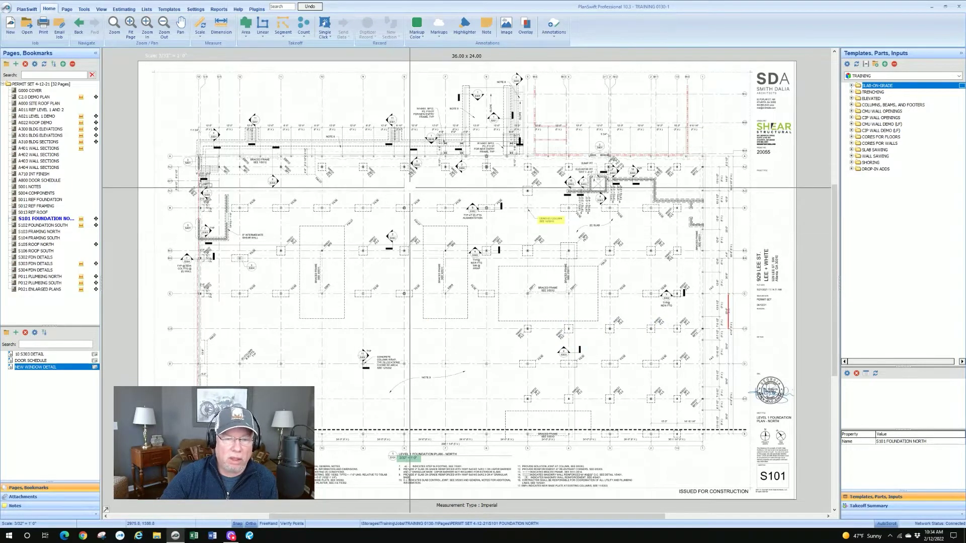
pyautogui.scroll(5, 412, 187)
pyautogui.scroll(-5, 413, 186)
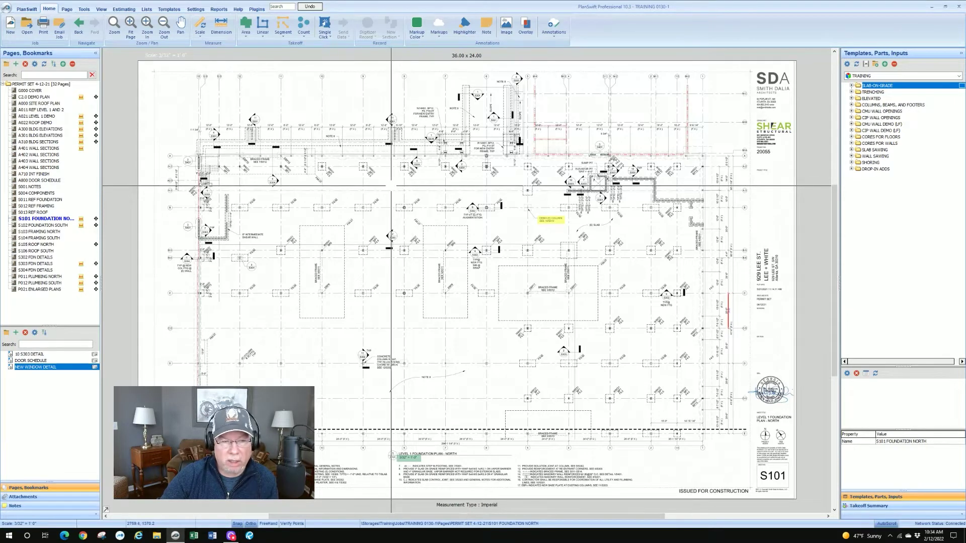
# - Pan the foundation plan toward section marker 2/S303, then exit Pan mode
pyautogui.moveTo(391, 186); pyautogui.dragTo(310, 199)
pyautogui.scroll(6, 311, 198)
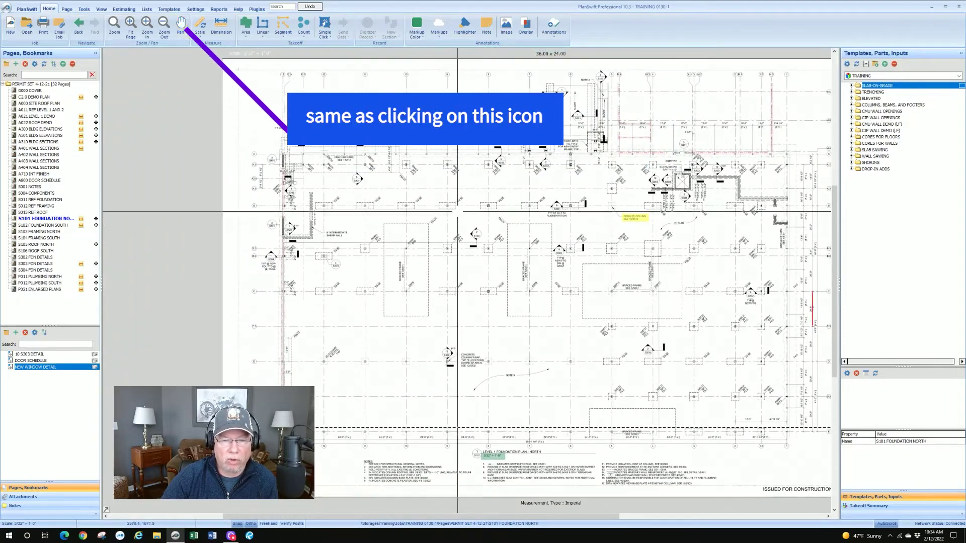
pyautogui.scroll(2, 327, 210)
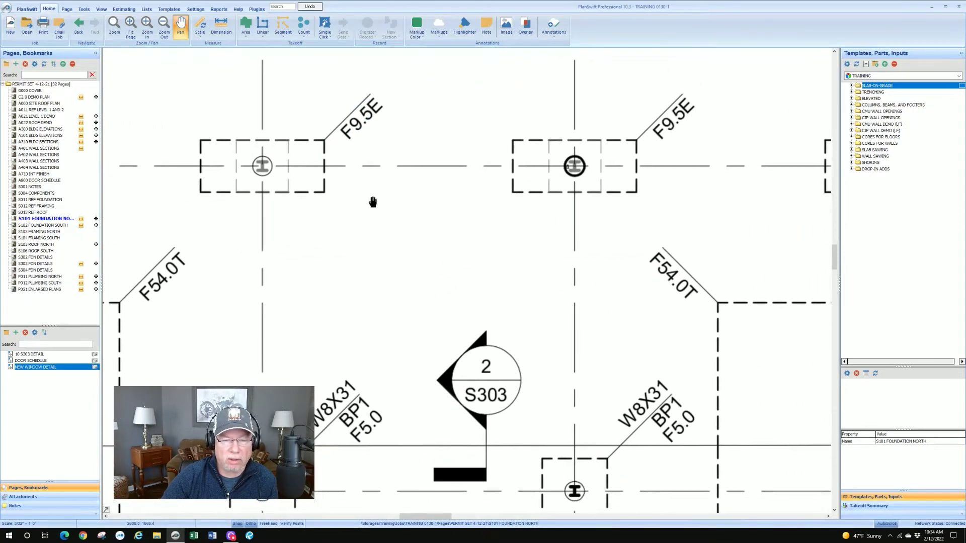
pyautogui.scroll(-4, 379, 201)
pyautogui.scroll(-5, 383, 216)
pyautogui.scroll(1, 383, 216)
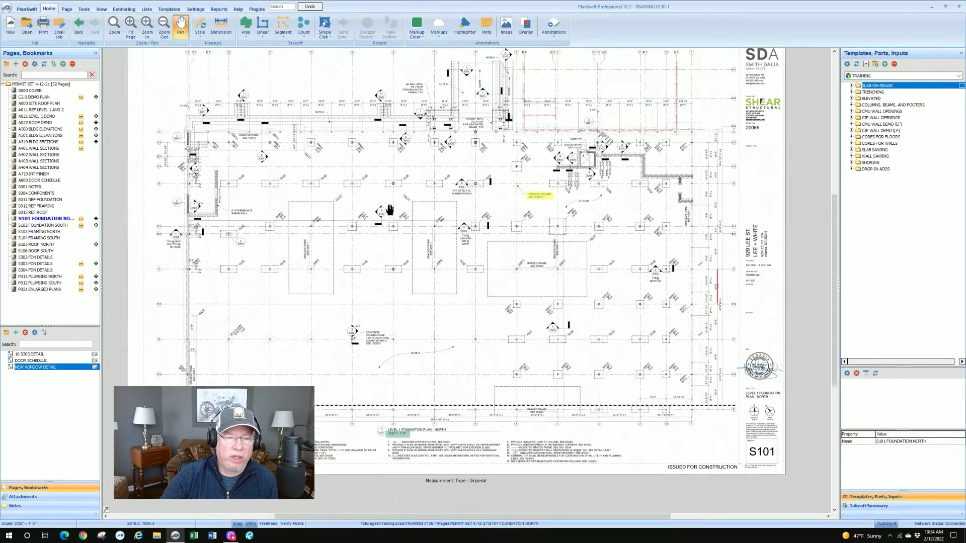
pyautogui.scroll(-1, 383, 215)
pyautogui.middleClick(383, 215)
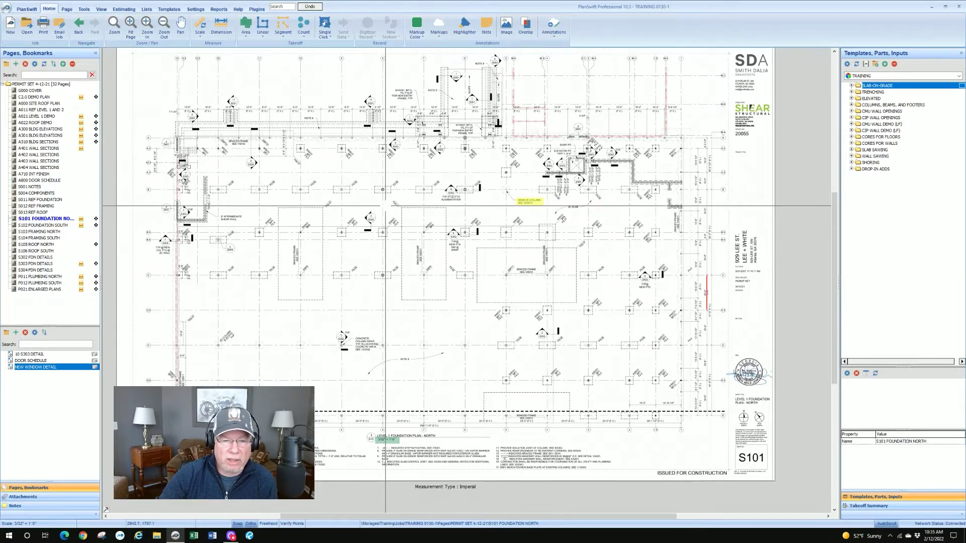
# - Zoom in with the mouse wheel on the footings around section marker 2/S303
pyautogui.scroll(2, 384, 207)
pyautogui.scroll(2, 383, 207)
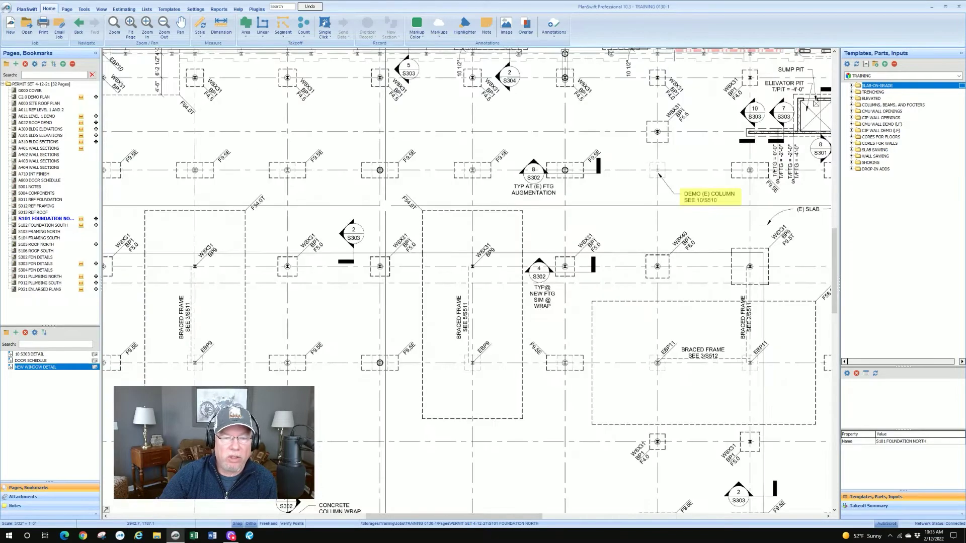
pyautogui.scroll(-3, 385, 206)
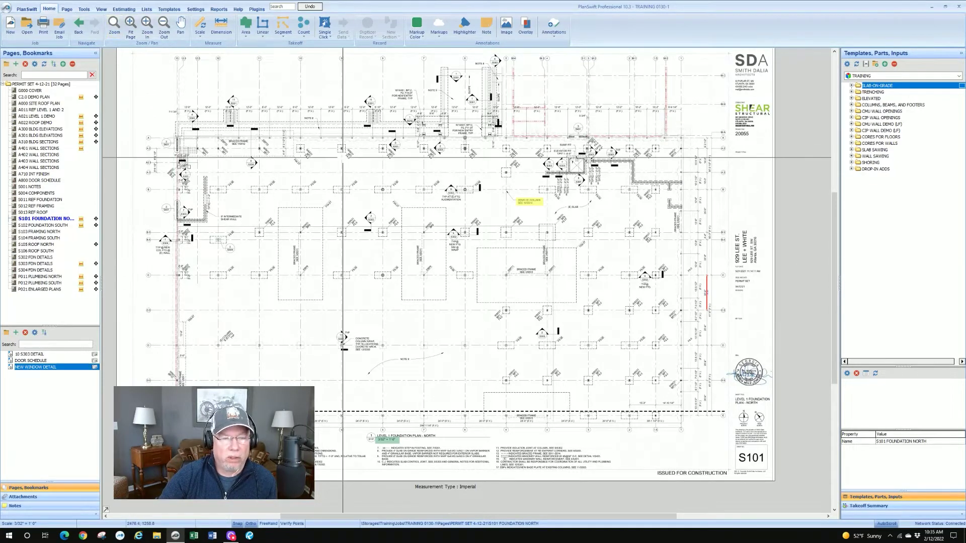
pyautogui.scroll(1, 341, 160)
pyautogui.scroll(-1, 338, 162)
pyautogui.scroll(1, 336, 165)
pyautogui.scroll(2, 337, 165)
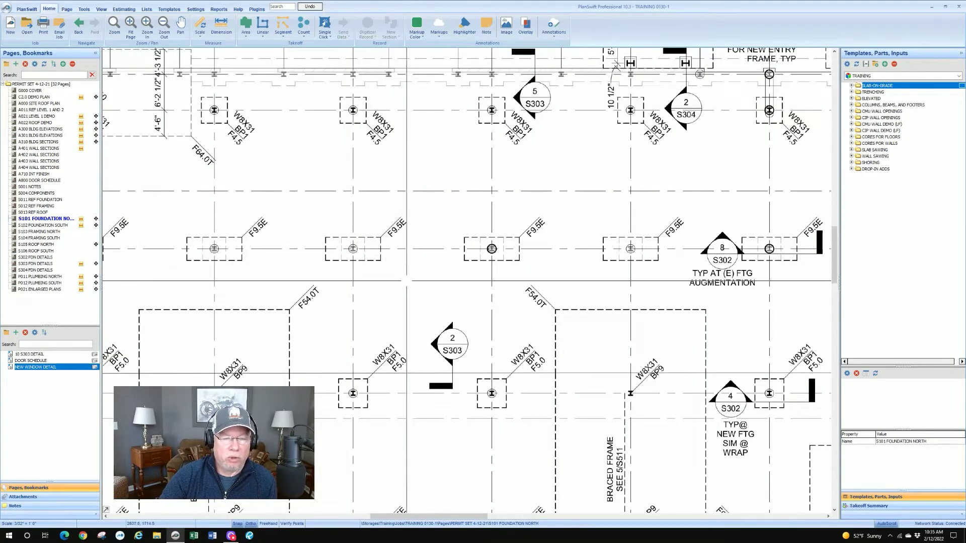
pyautogui.scroll(-1, 382, 196)
pyautogui.scroll(1, 403, 212)
pyautogui.scroll(-1, 428, 222)
pyautogui.scroll(2, 434, 241)
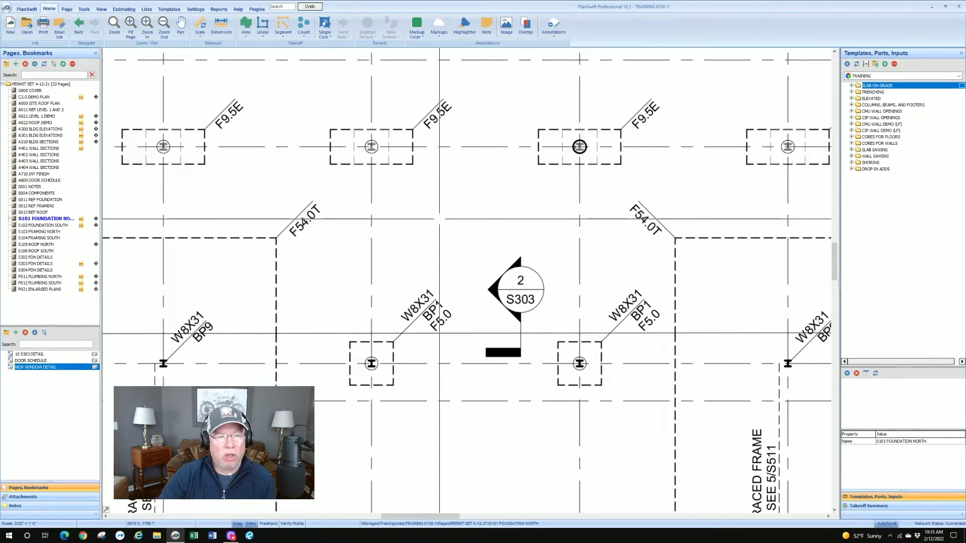
# - Fit the S101 sheet to the page, try Zoom In and Zoom Out, then fit it again
pyautogui.click(131, 25)
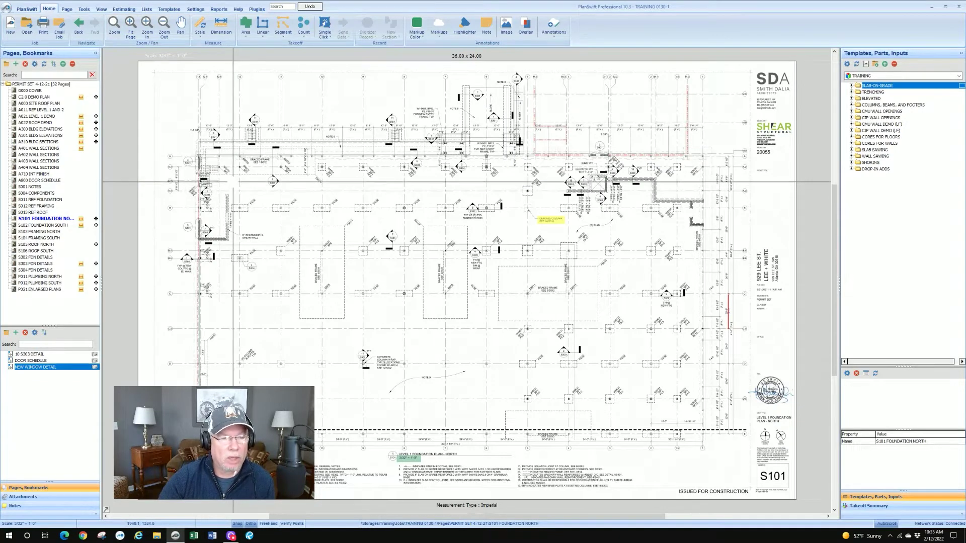
pyautogui.click(147, 24)
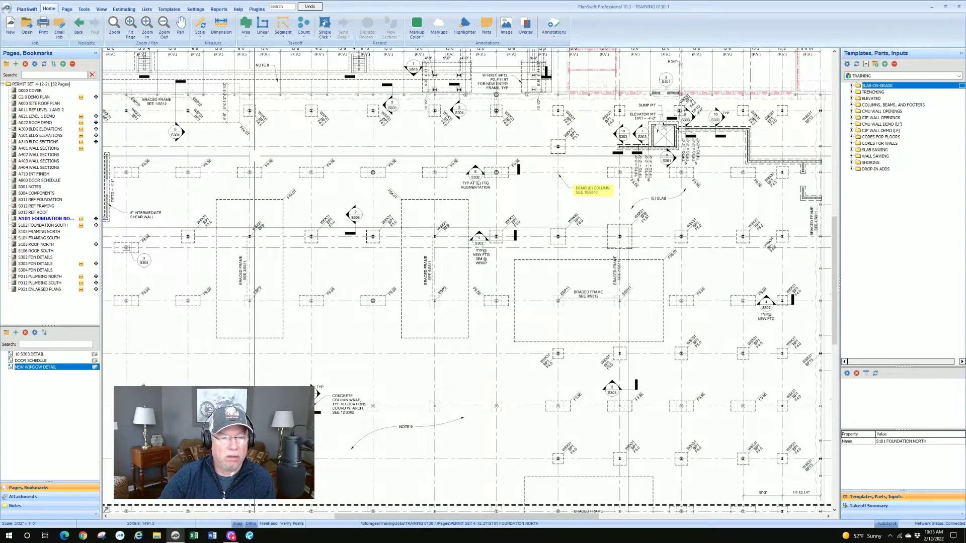
pyautogui.click(146, 24)
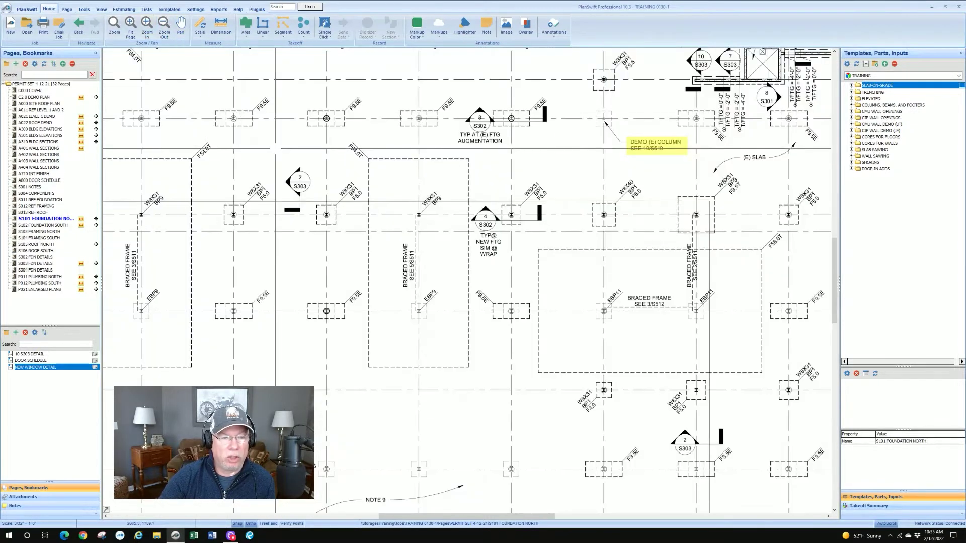
pyautogui.click(164, 24)
pyautogui.click(164, 24)
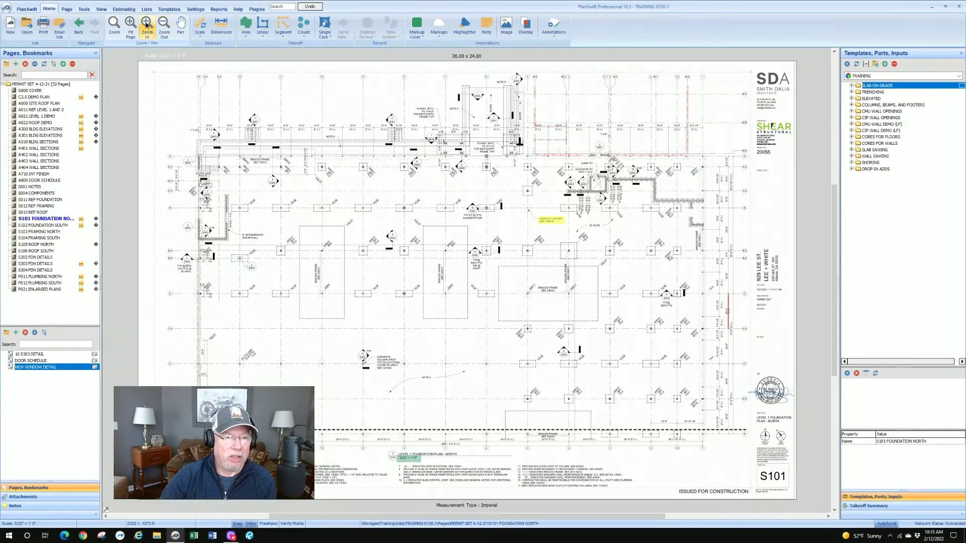
pyautogui.click(146, 24)
pyautogui.click(146, 25)
pyautogui.click(164, 24)
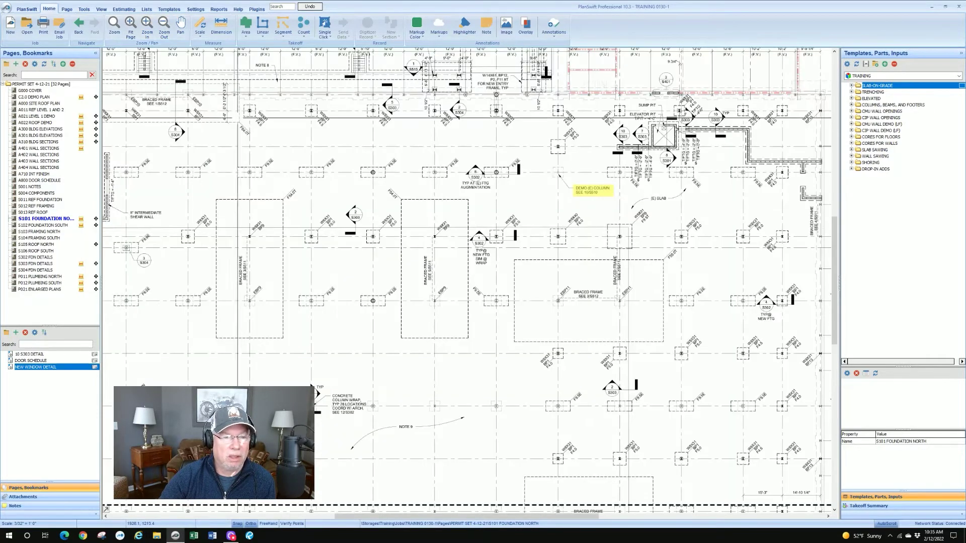
pyautogui.scroll(3, 327, 171)
pyautogui.scroll(-5, 327, 171)
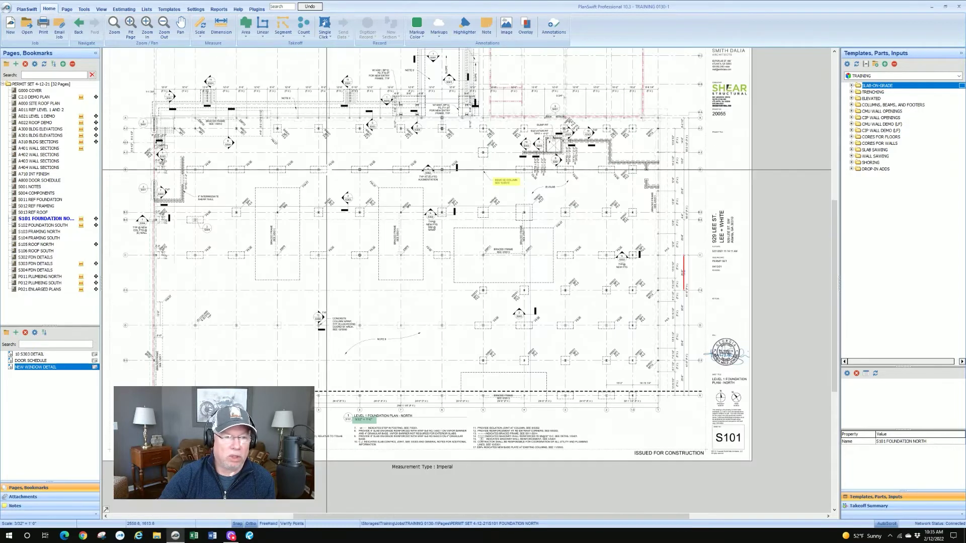
pyautogui.click(131, 25)
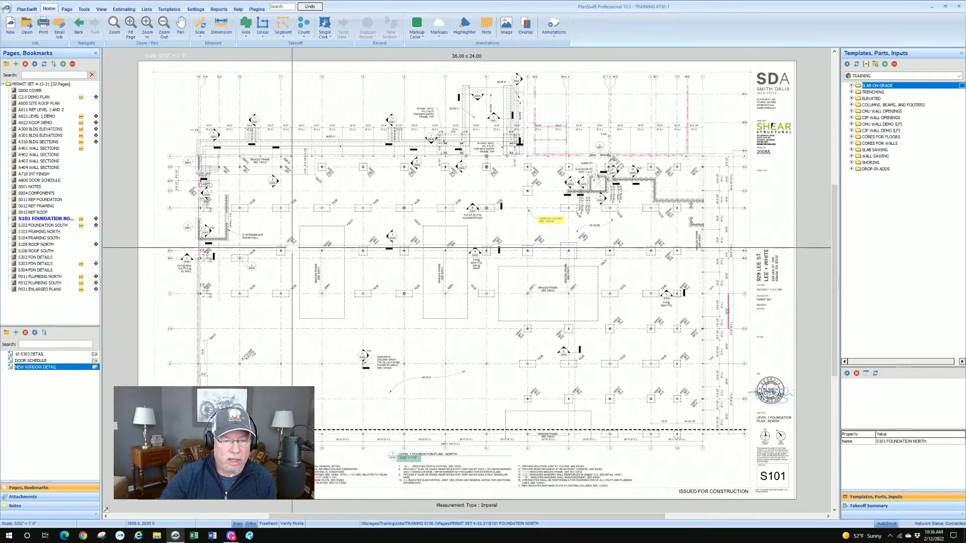
# - Box-zoom into the intermediate shear wall area, then pan back out to show S101's title block
pyautogui.click(114, 23)
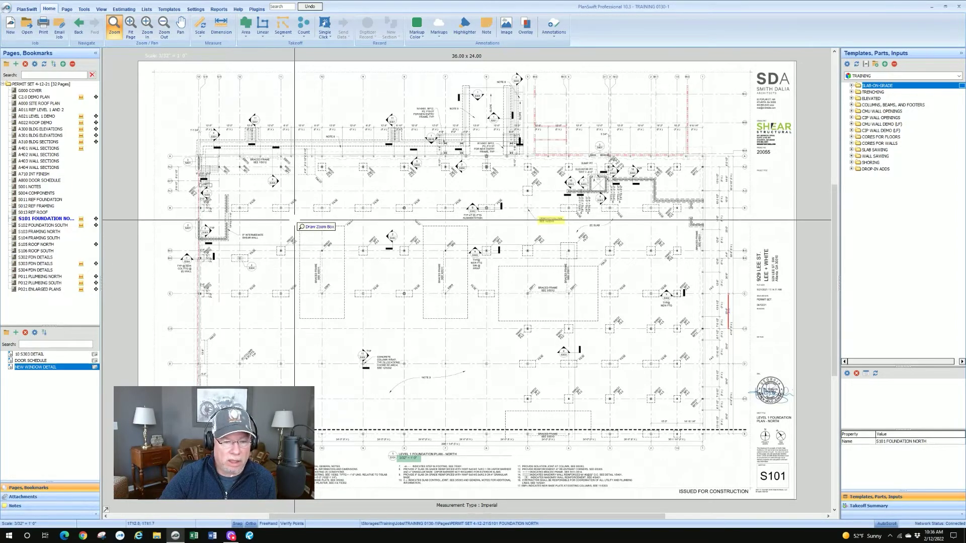
pyautogui.moveTo(296, 221)
pyautogui.mouseDown()
pyautogui.moveTo(345, 269)
pyautogui.moveTo(349, 323)
pyautogui.mouseUp()
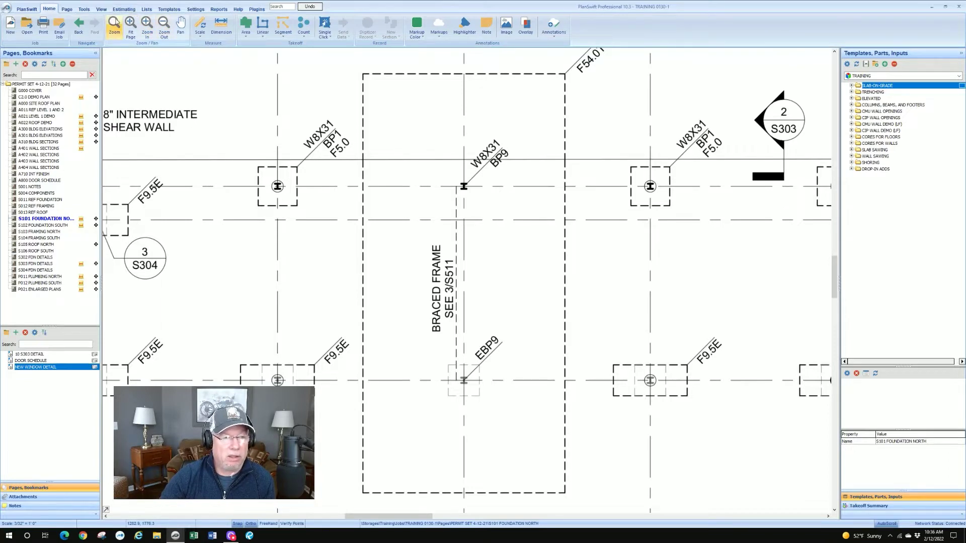
pyautogui.click(179, 25)
pyautogui.scroll(-5, 330, 106)
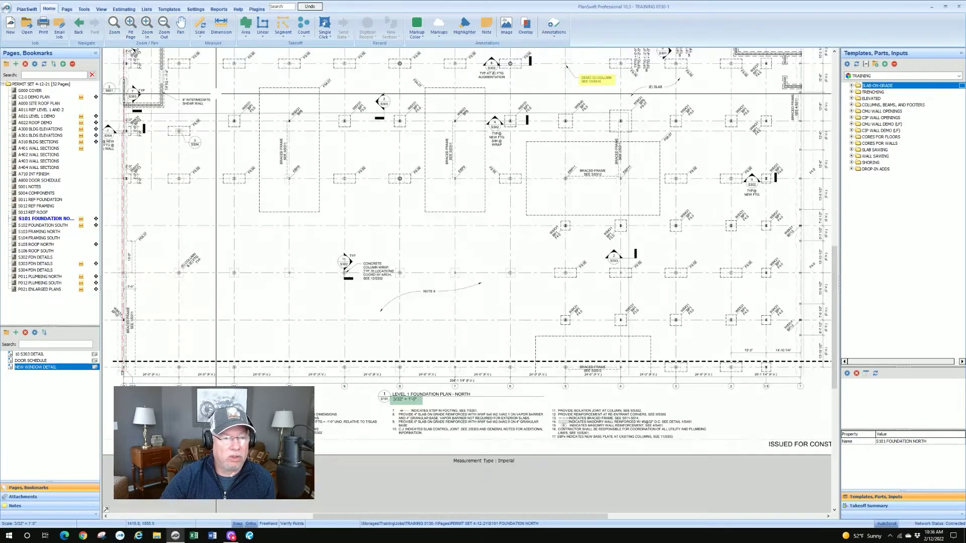
pyautogui.moveTo(330, 105)
pyautogui.mouseDown()
pyautogui.moveTo(398, 210)
pyautogui.moveTo(352, 239)
pyautogui.mouseUp()
pyautogui.moveTo(350, 169); pyautogui.dragTo(367, 170)
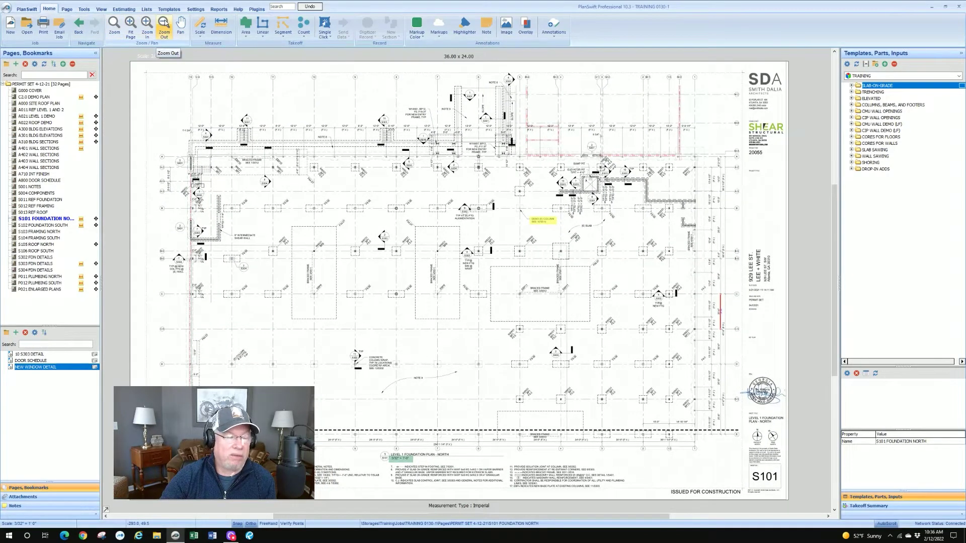
pyautogui.scroll(2, 362, 169)
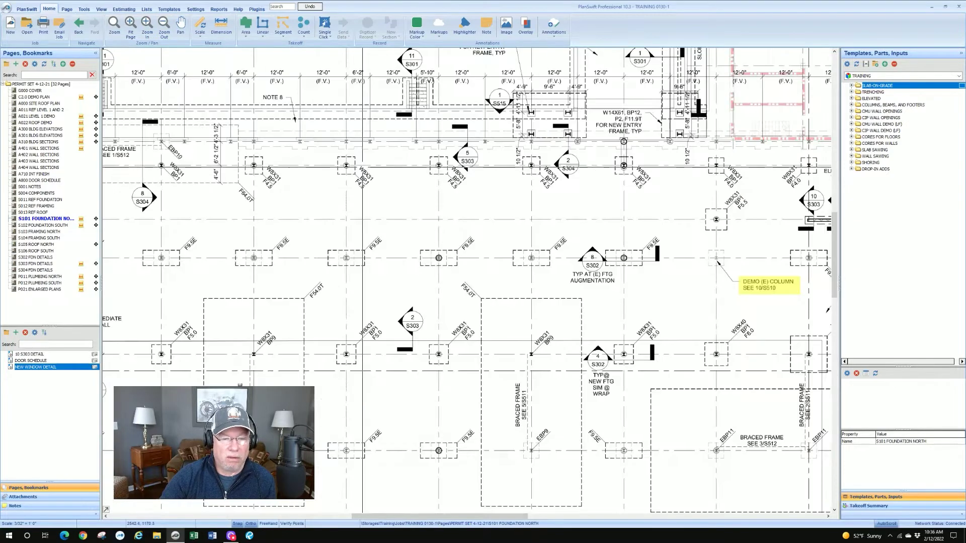
pyautogui.scroll(3, 362, 170)
pyautogui.scroll(-5, 362, 170)
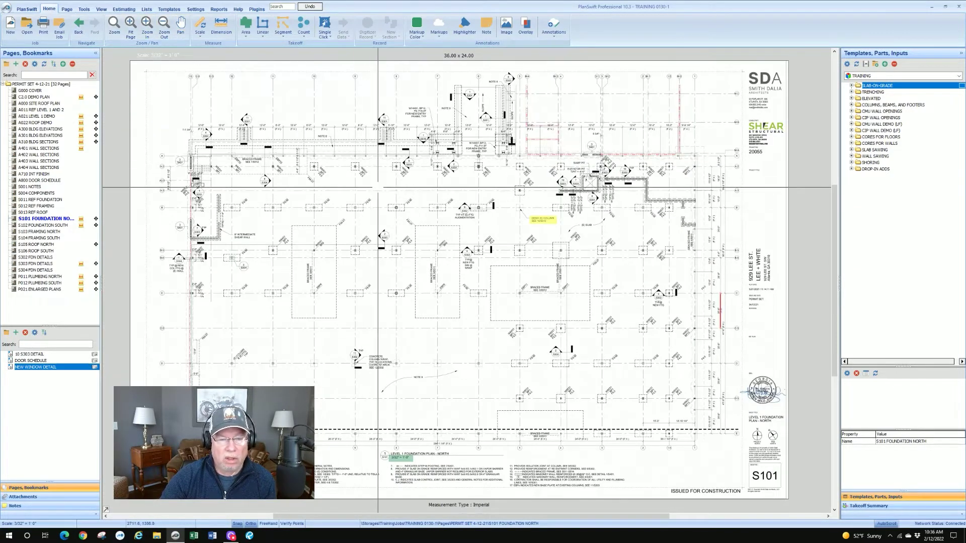
pyautogui.moveTo(394, 196)
pyautogui.mouseDown()
pyautogui.moveTo(371, 192)
pyautogui.moveTo(377, 186)
pyautogui.mouseUp()
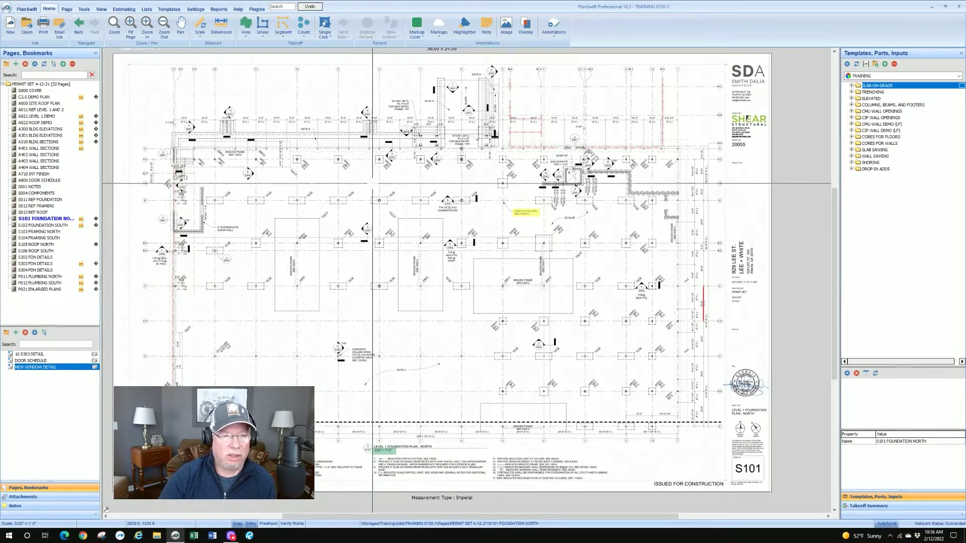
pyautogui.moveTo(376, 181); pyautogui.dragTo(392, 179)
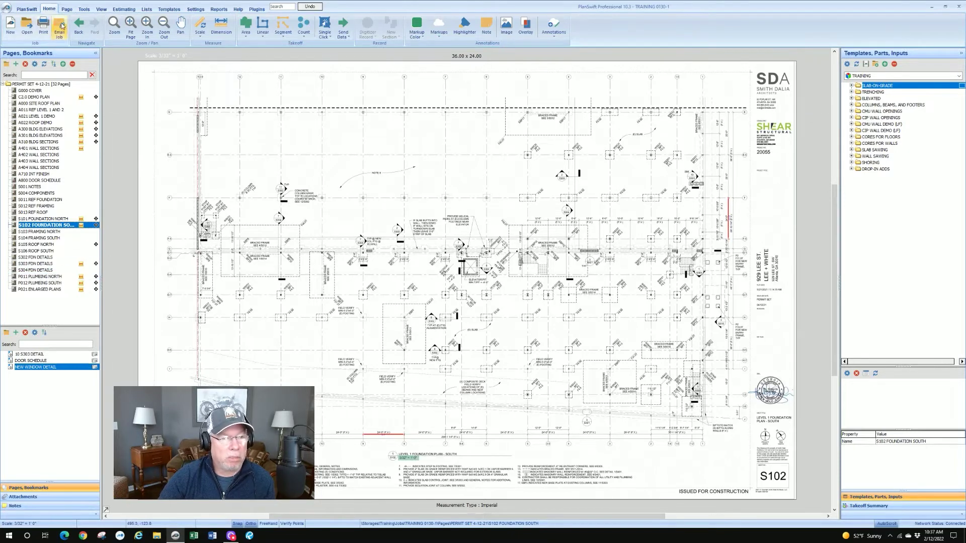
# - Return to S101 Foundation North, briefly selecting S102 Foundation South in the Pages list
pyautogui.click(79, 22)
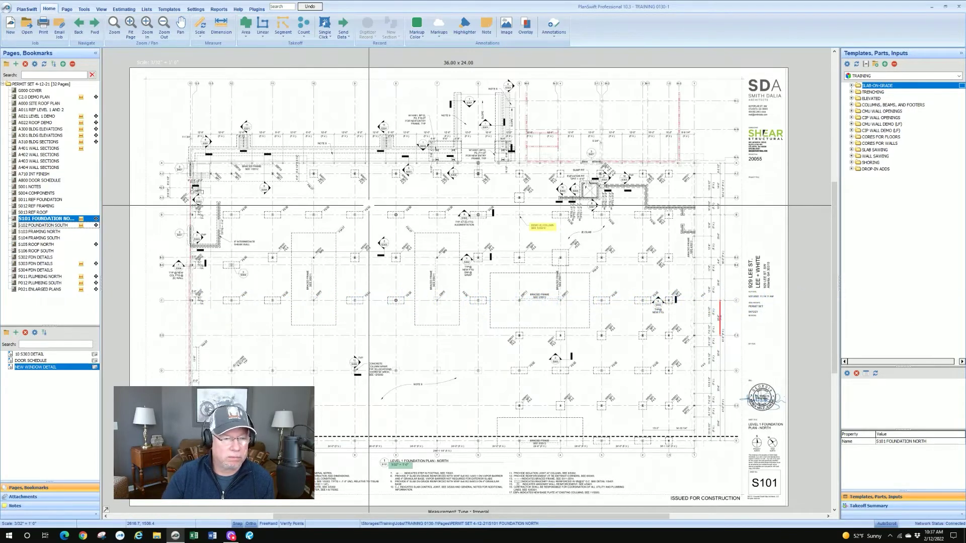
pyautogui.click(50, 225)
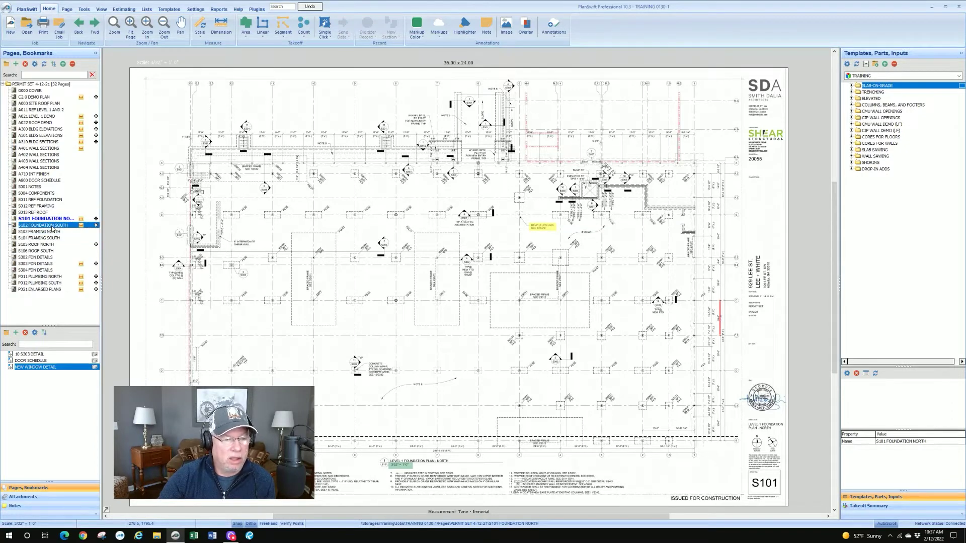
pyautogui.click(50, 219)
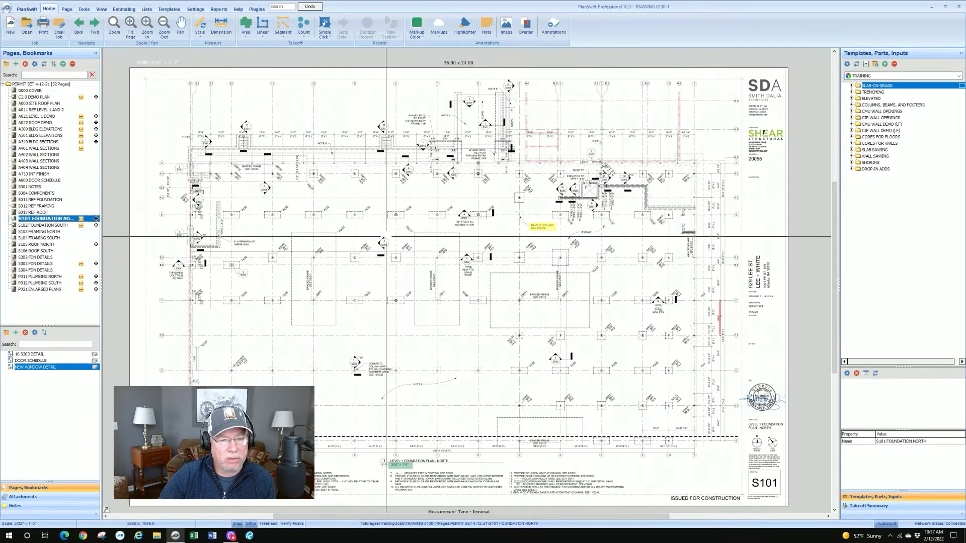
# - Adjust the S101 view and open a new empty page tab from the drawing's shortcut menu
pyautogui.scroll(3, 282, 221)
pyautogui.scroll(-5, 282, 222)
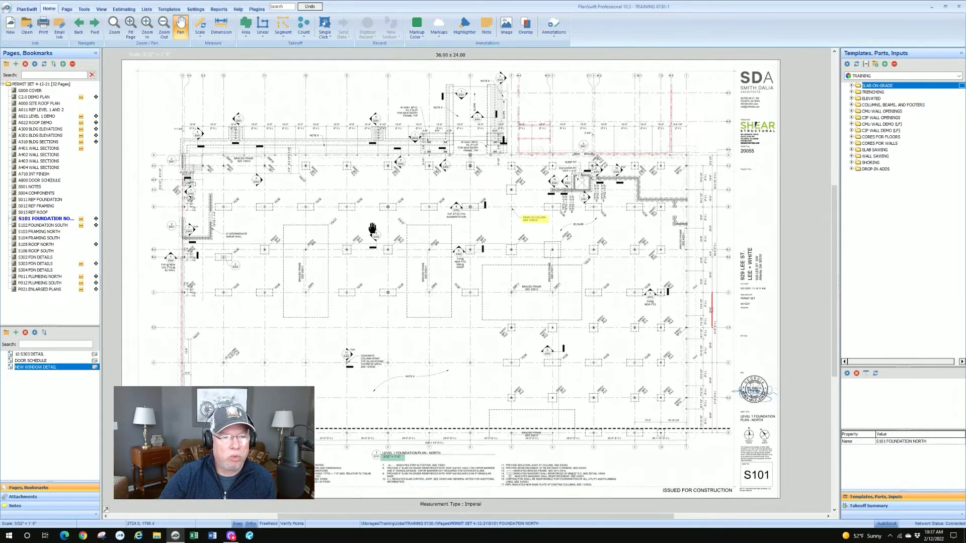
pyautogui.moveTo(373, 230); pyautogui.dragTo(376, 216)
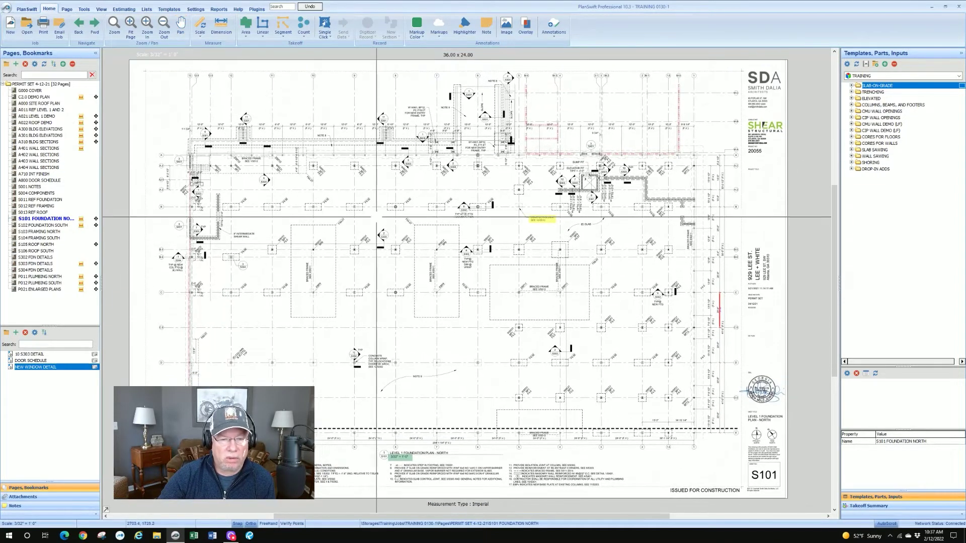
pyautogui.rightClick(290, 100)
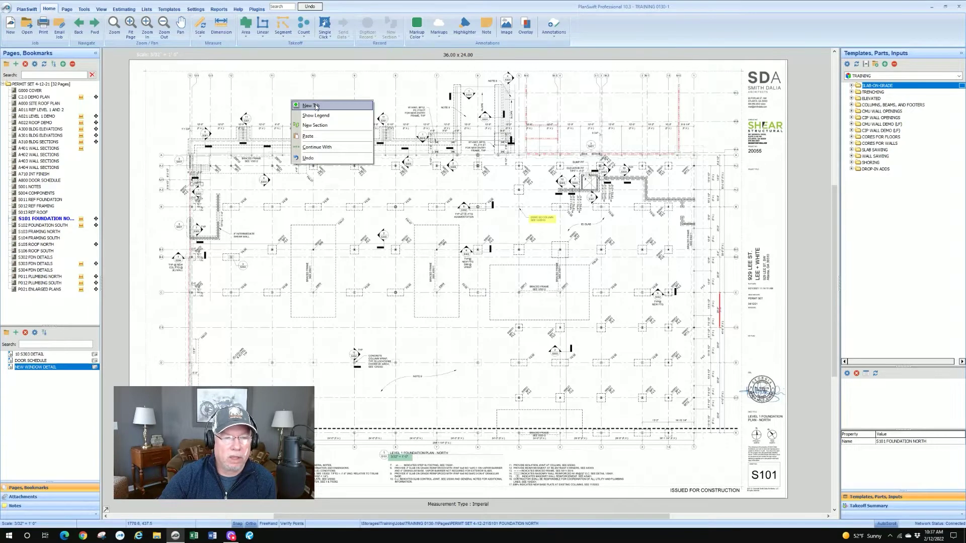
pyautogui.click(316, 106)
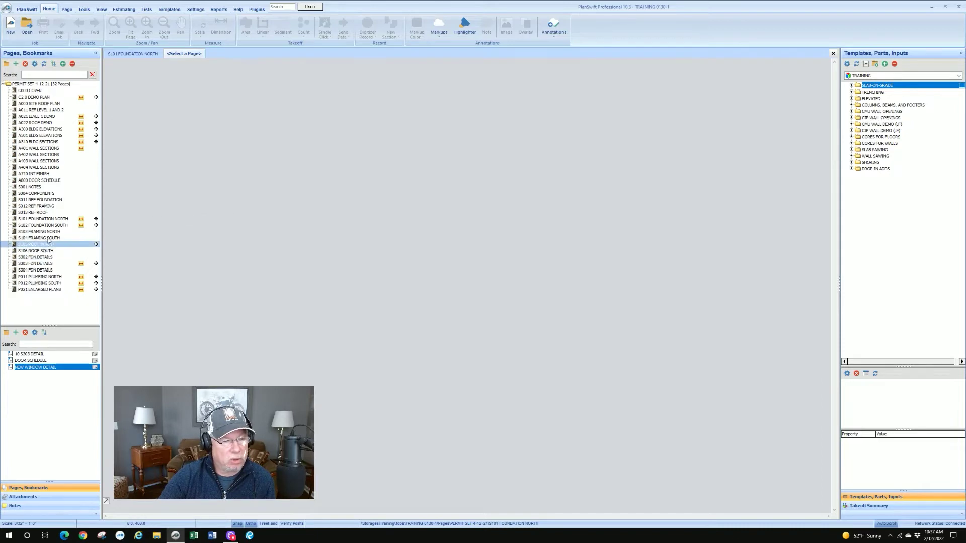
# - Load S102 Foundation South into the new tab and switch twice between the S101 and S102 tabs
pyautogui.click(57, 225)
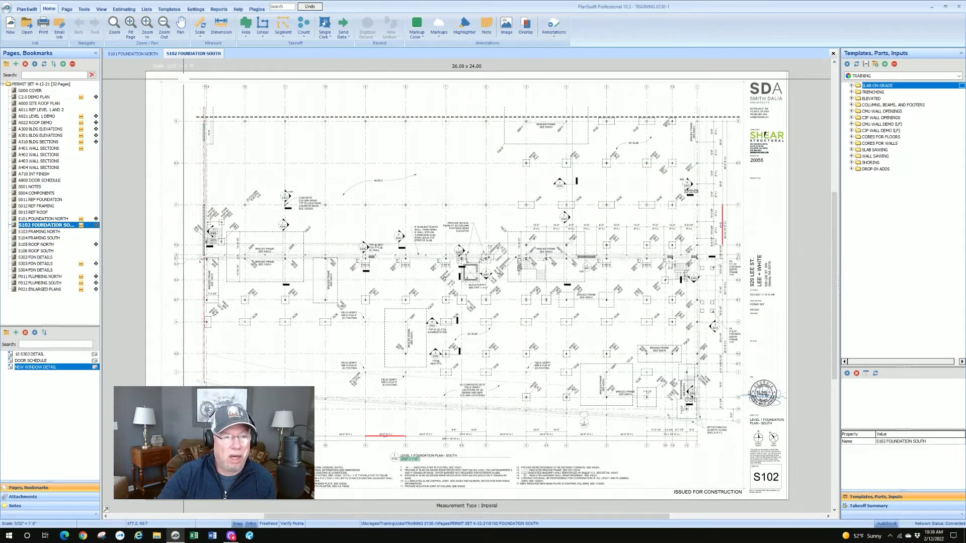
pyautogui.click(138, 56)
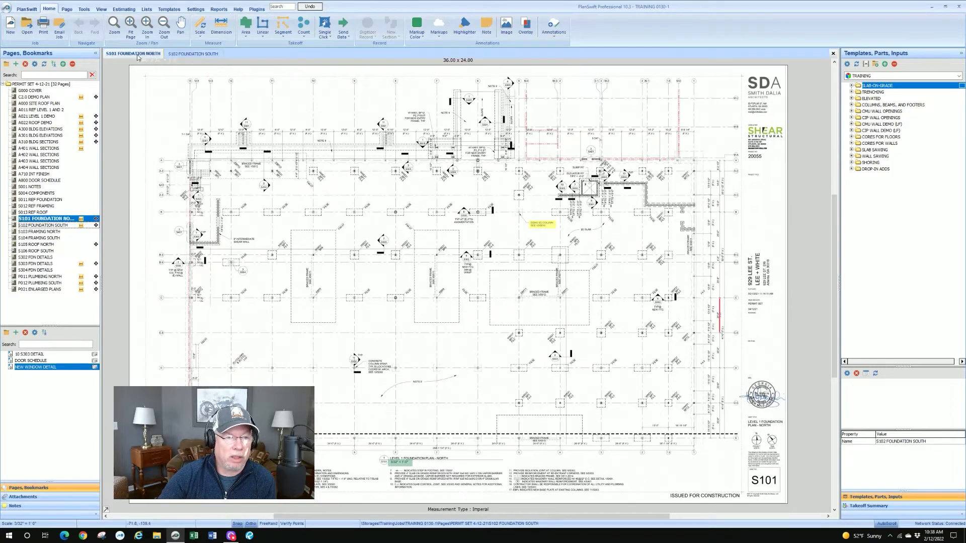
pyautogui.click(184, 54)
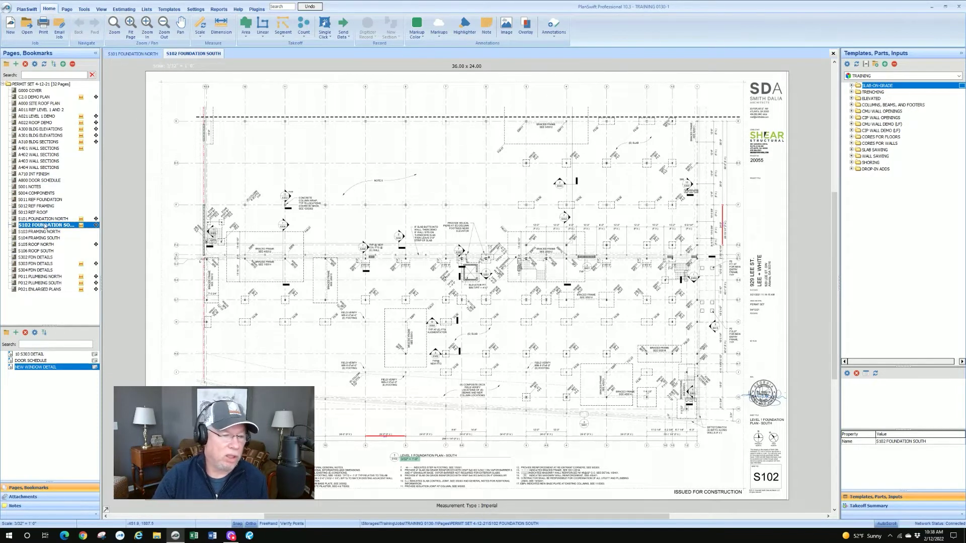
pyautogui.click(133, 54)
pyautogui.click(192, 54)
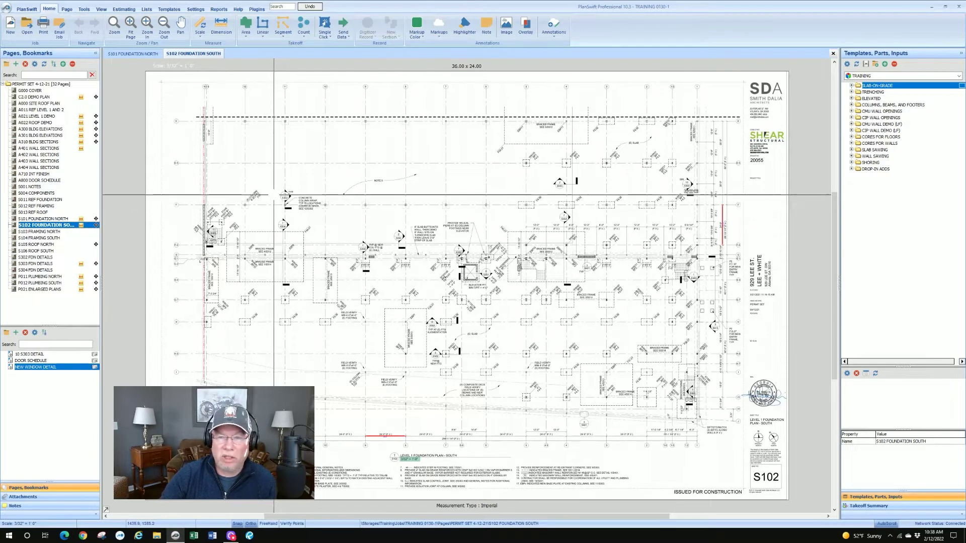
# - Open S106 Roof South in a new page tab
pyautogui.click(280, 96)
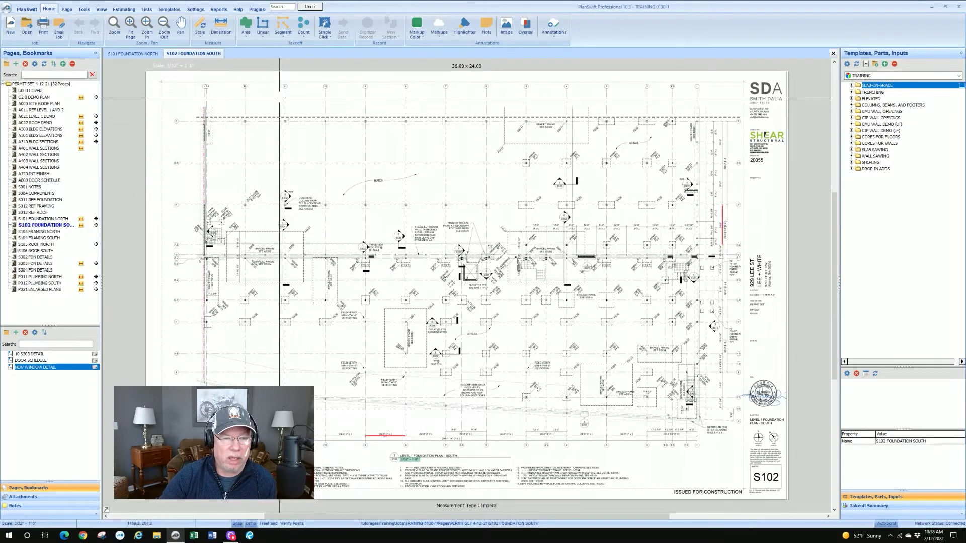
pyautogui.rightClick(280, 97)
pyautogui.click(294, 103)
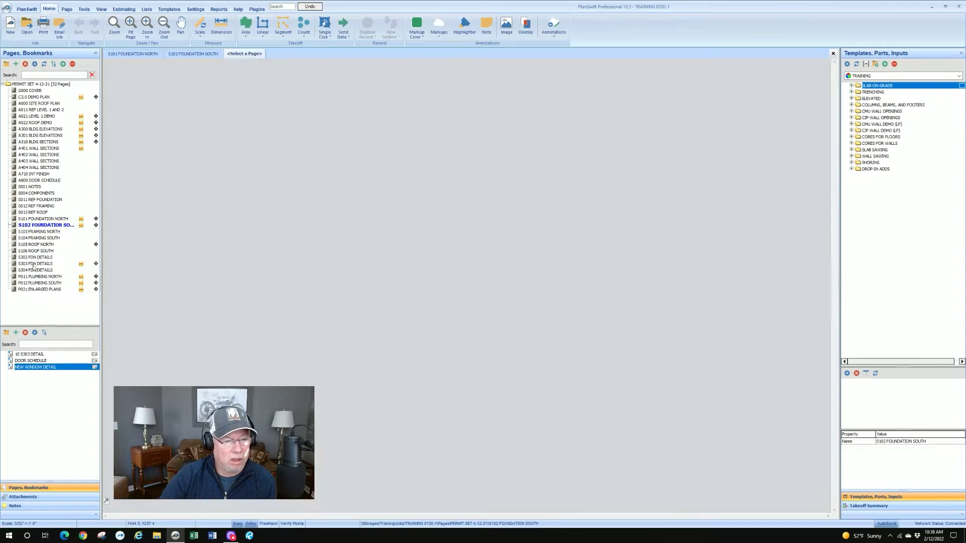
pyautogui.click(25, 251)
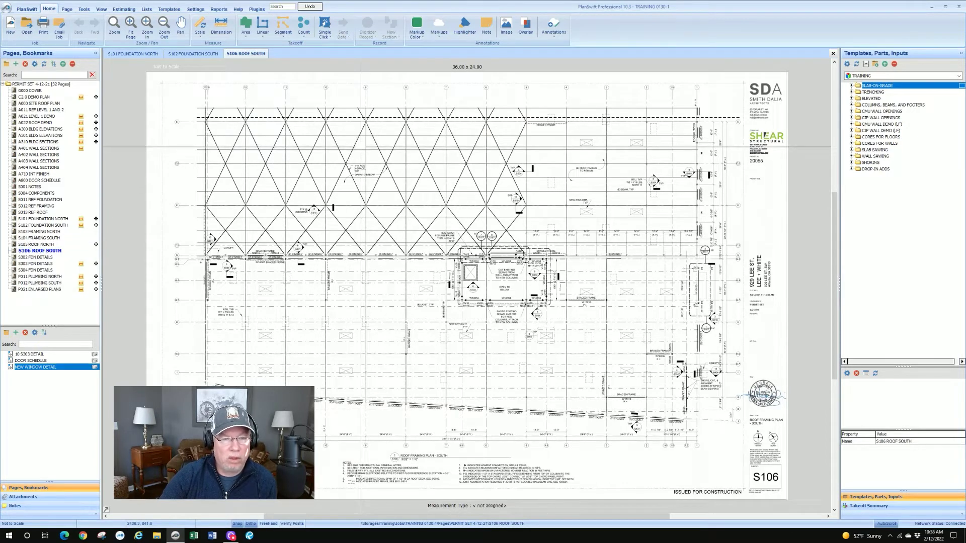
# - Drag S304 FDN Details into another new tab, then switch back to the S106 tab
pyautogui.rightClick(361, 147)
pyautogui.click(399, 153)
pyautogui.moveTo(35, 269); pyautogui.dragTo(447, 262)
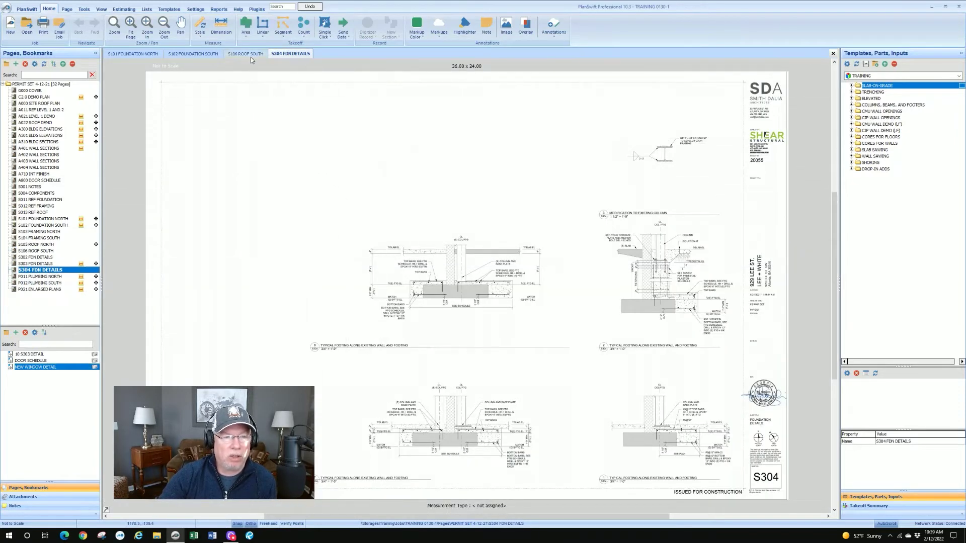
pyautogui.click(250, 54)
# - Switch through the S102, S101, S102 and S106 tabs, ending on S304 FDN Details
pyautogui.click(207, 54)
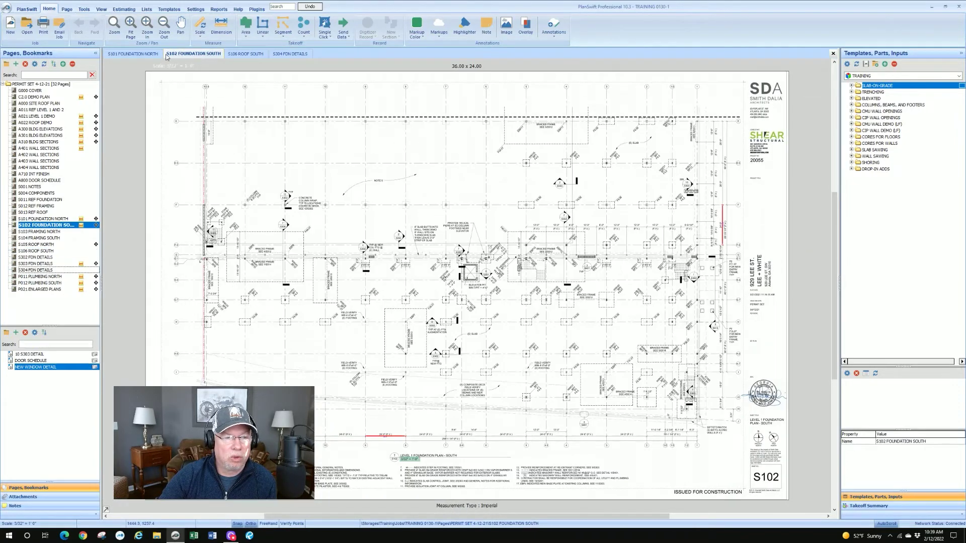
pyautogui.click(140, 57)
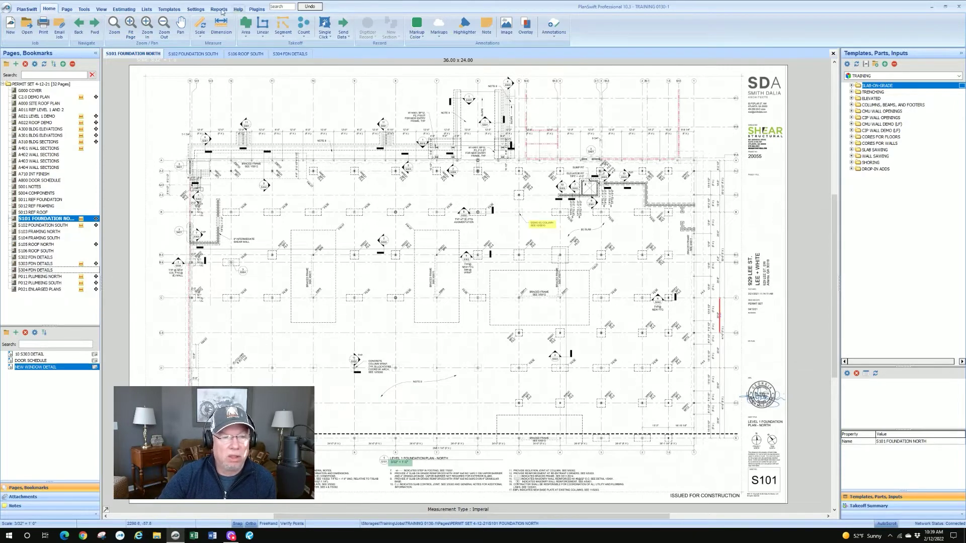
pyautogui.click(193, 53)
pyautogui.click(246, 53)
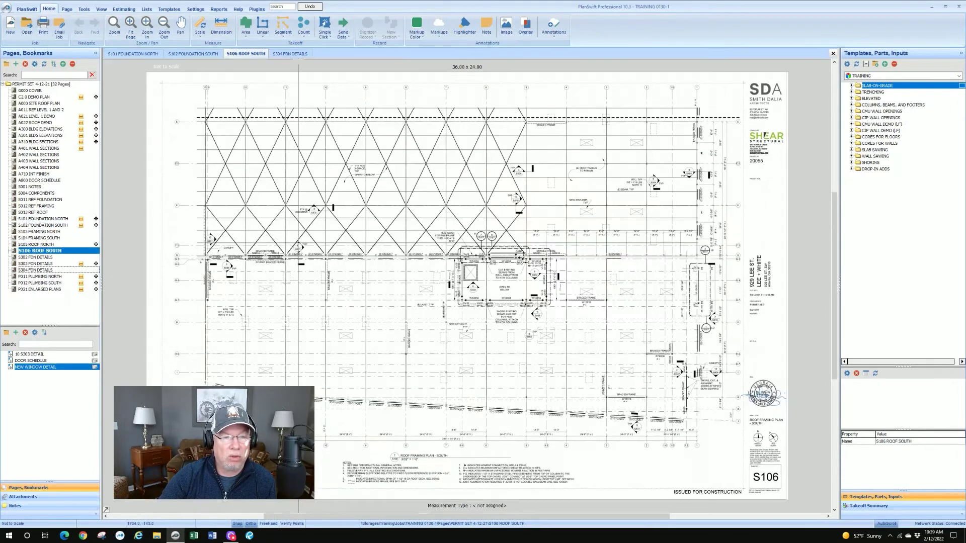
pyautogui.click(297, 54)
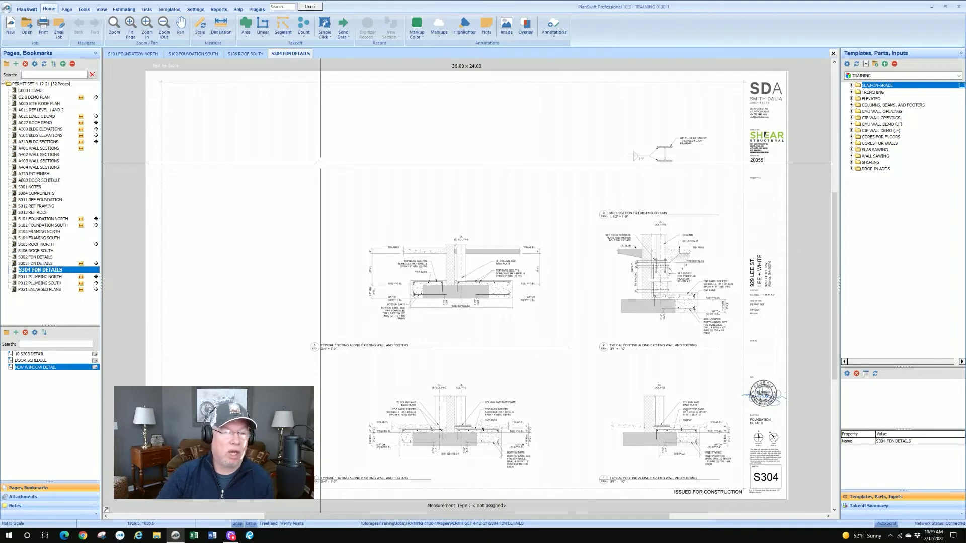
# - Close the S304, S102 and S106 tabs, then open the S101 sheet in a new tab
pyautogui.rightClick(302, 56)
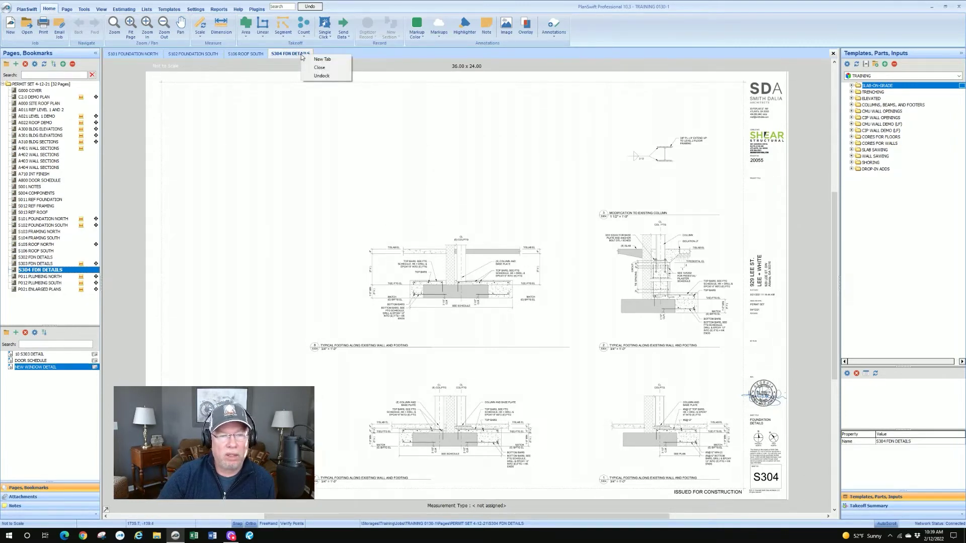
pyautogui.click(319, 67)
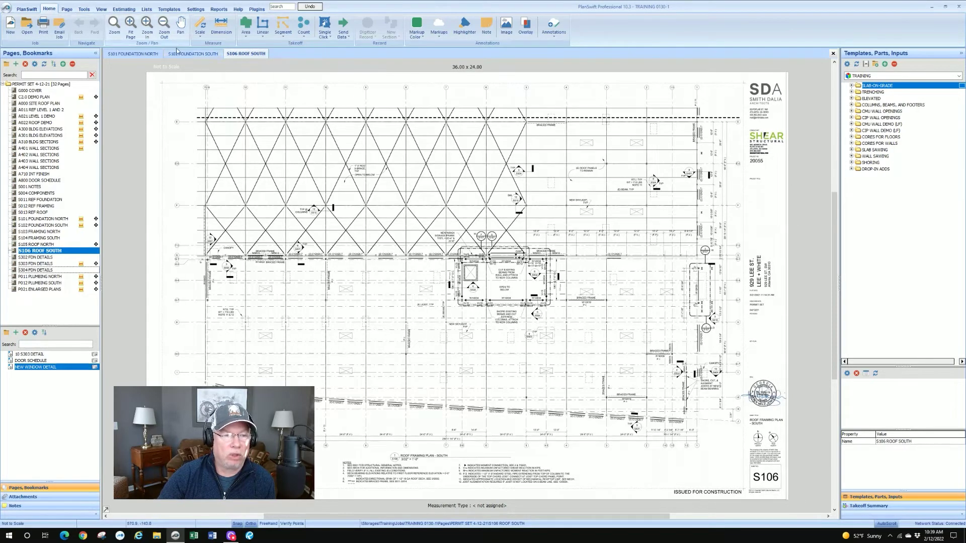
pyautogui.rightClick(185, 54)
pyautogui.click(202, 67)
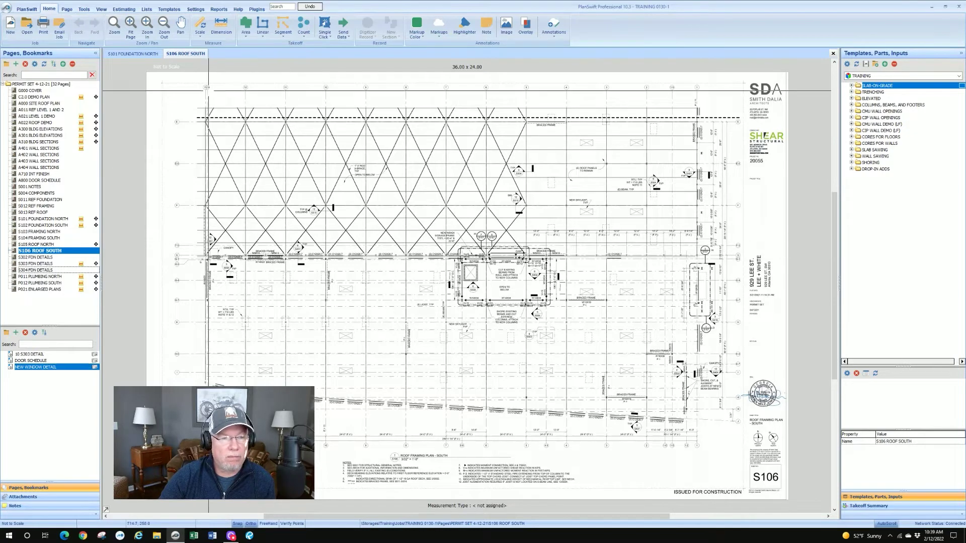
pyautogui.rightClick(193, 55)
pyautogui.click(211, 66)
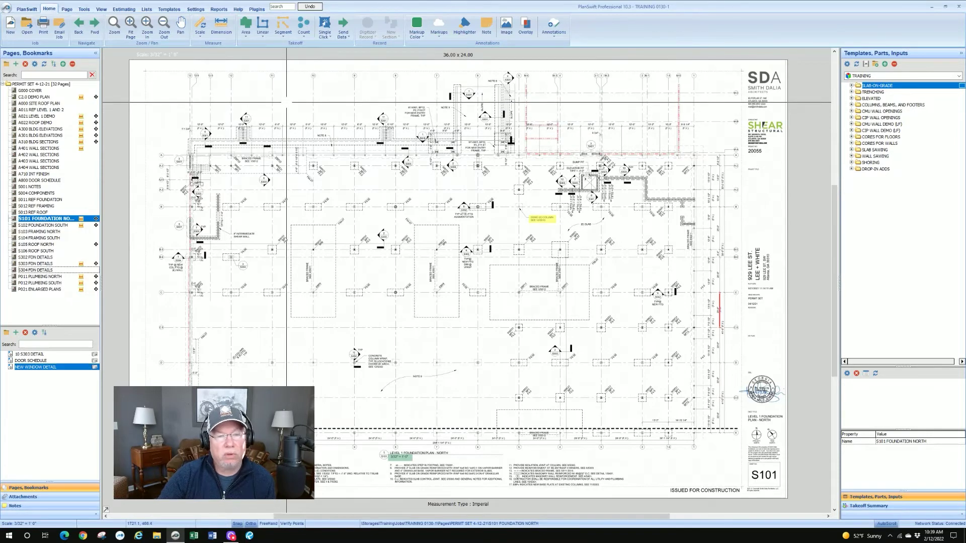
pyautogui.rightClick(298, 84)
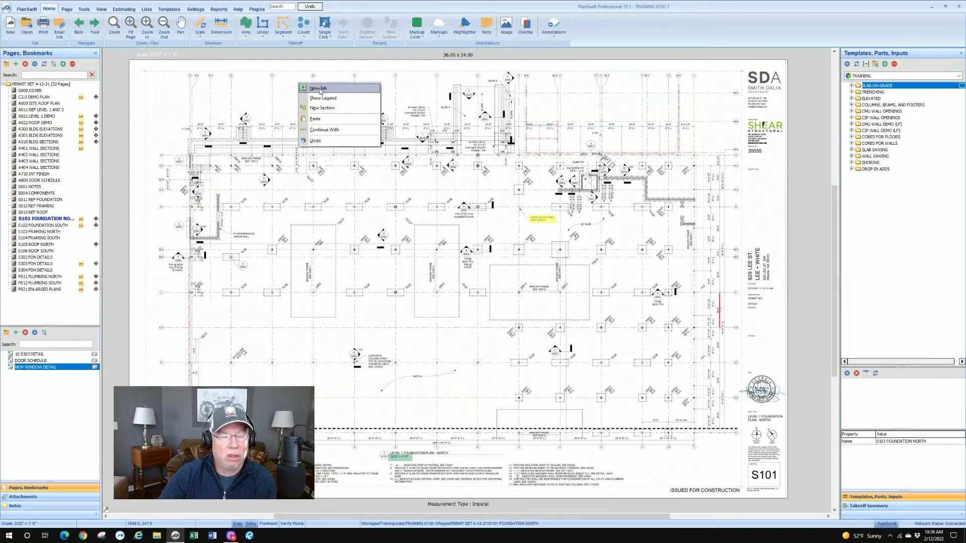
pyautogui.click(319, 90)
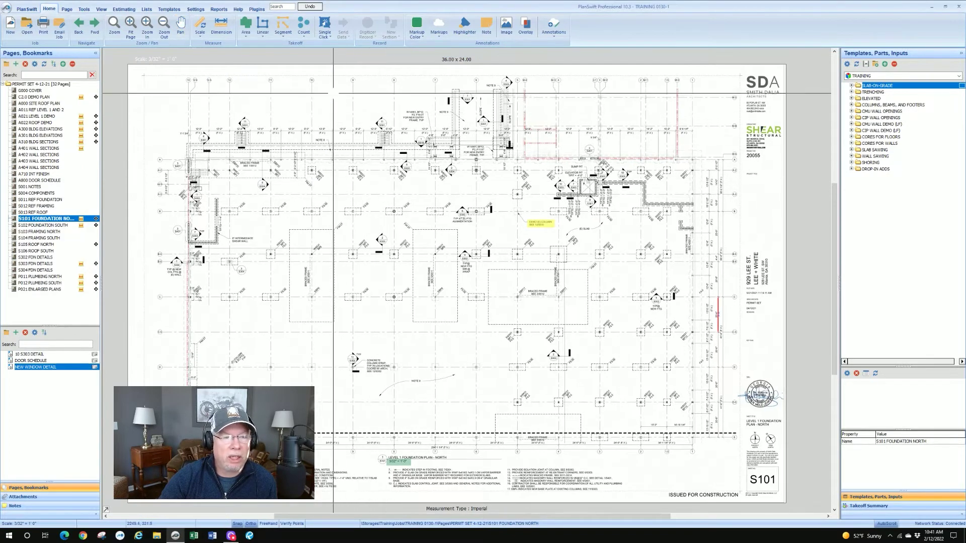
pyautogui.rightClick(332, 92)
pyautogui.click(298, 123)
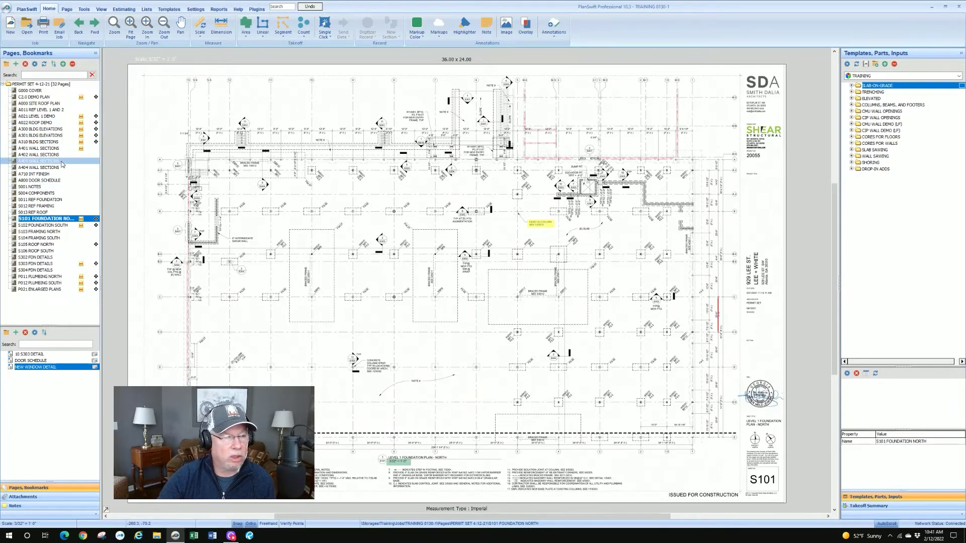
# - Unpin the Pages, Bookmarks and Templates, Parts, Inputs panes so they collapse to side strips
pyautogui.click(96, 56)
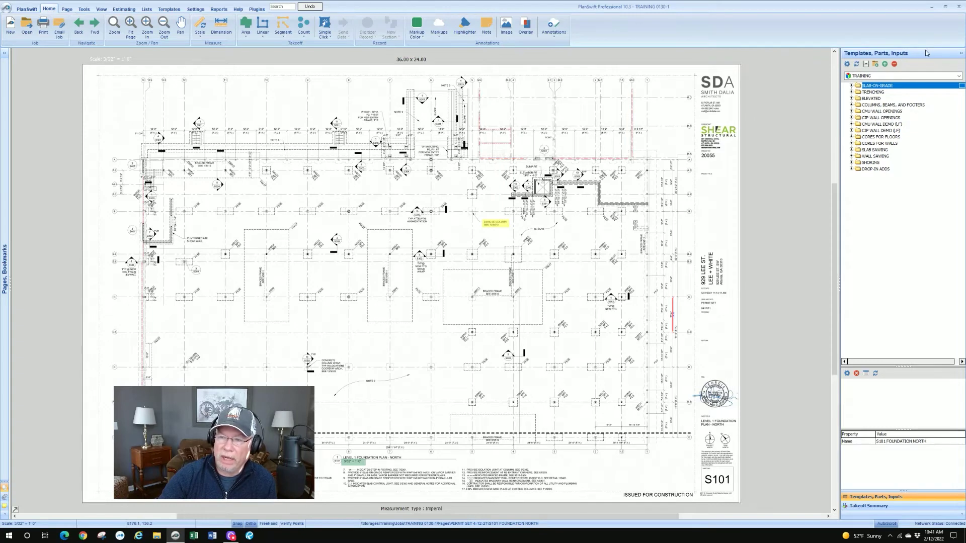
pyautogui.click(962, 54)
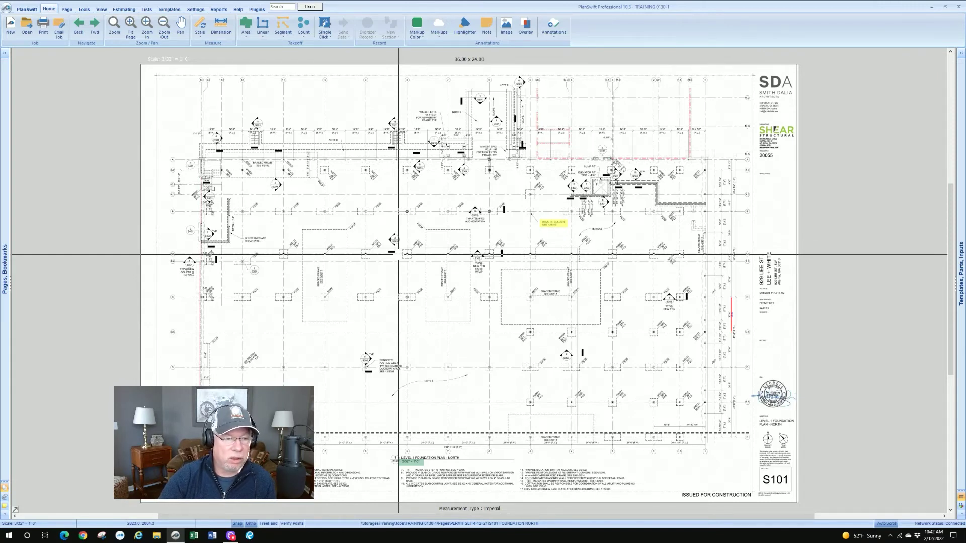
# - Slide out the collapsed side panes and re-pin Pages, Bookmarks and Templates, Parts, Inputs open
pyautogui.click(5, 117)
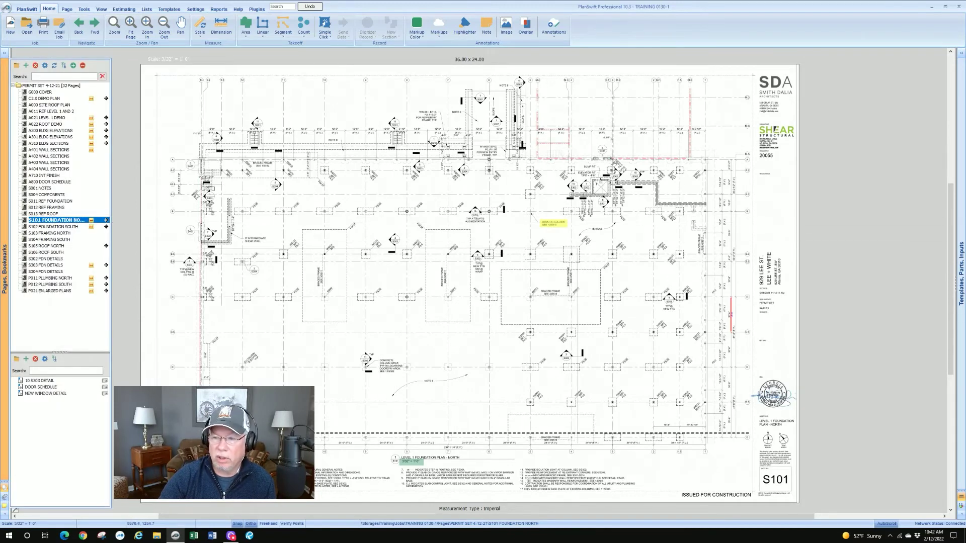
pyautogui.click(961, 121)
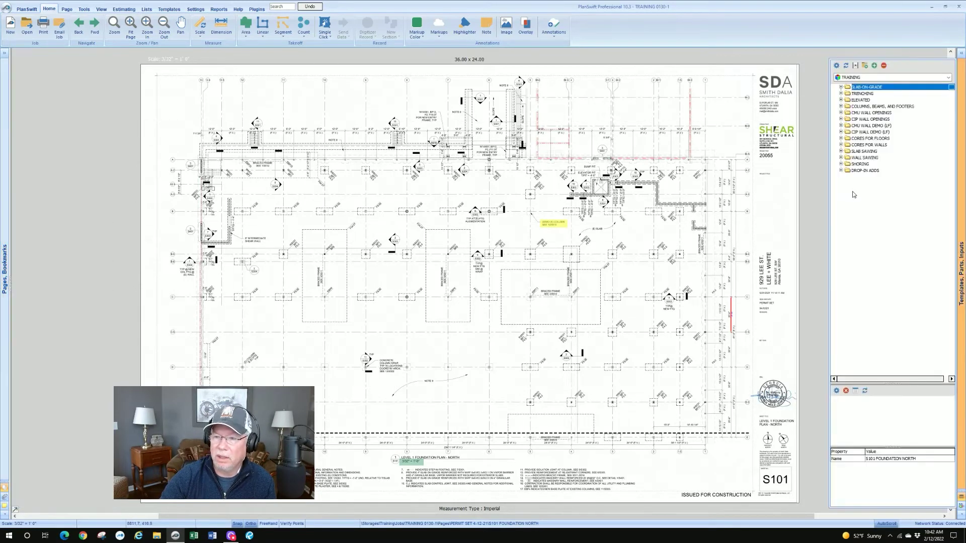
pyautogui.click(962, 118)
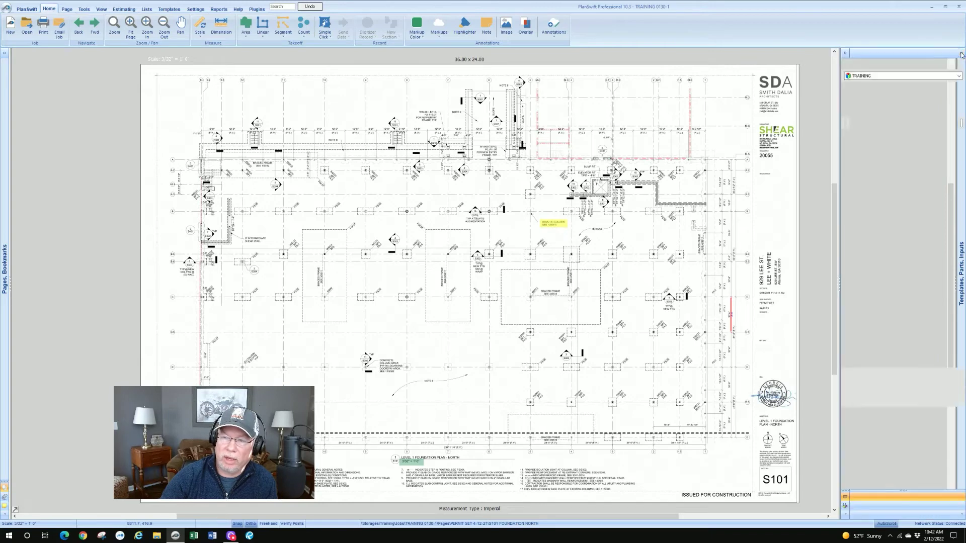
pyautogui.click(961, 55)
pyautogui.click(9, 53)
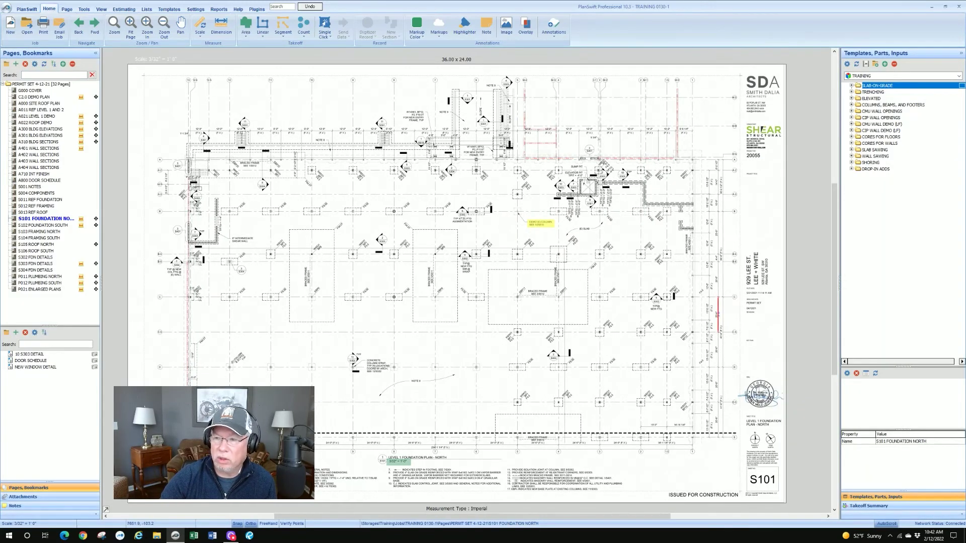
pyautogui.click(961, 54)
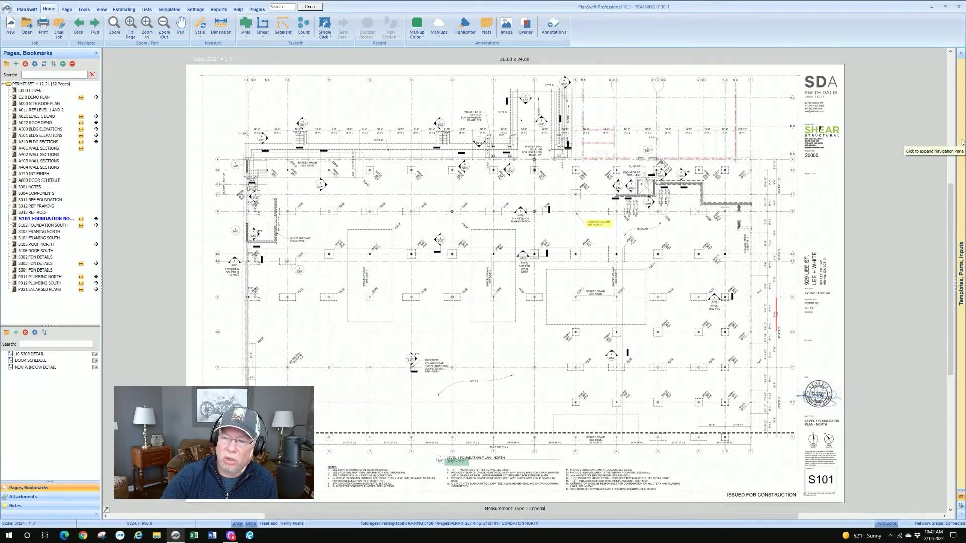
pyautogui.moveTo(963, 142)
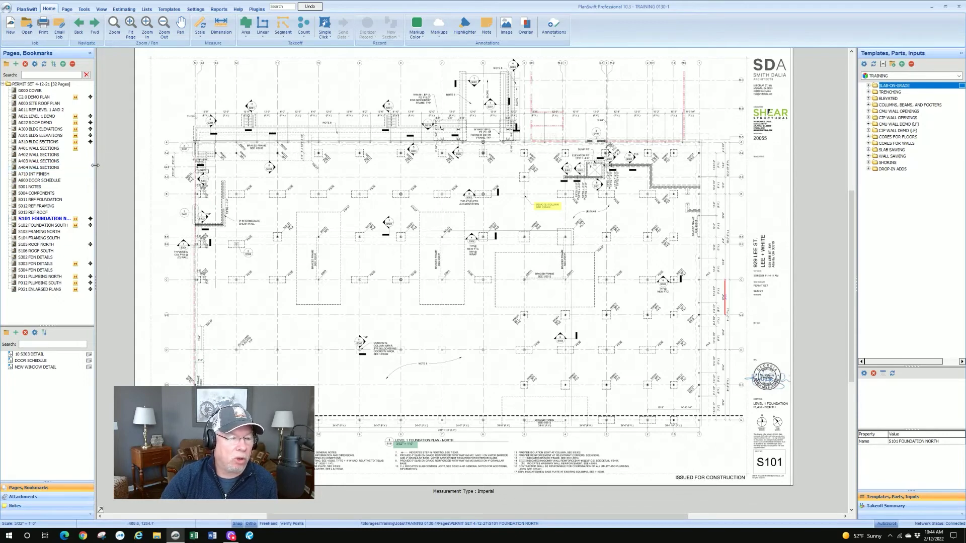
# - Adjust the Pages, Bookmarks pane width and narrow the Templates, Parts, Inputs pane to widen the drawing area
pyautogui.moveTo(95, 165)
pyautogui.mouseDown()
pyautogui.moveTo(125, 170)
pyautogui.moveTo(89, 170)
pyautogui.mouseUp()
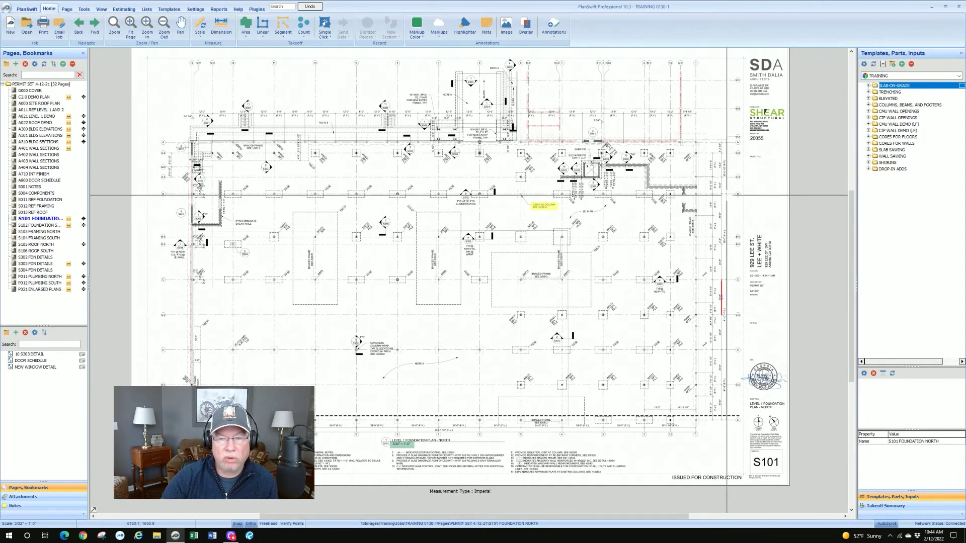
pyautogui.moveTo(855, 202); pyautogui.dragTo(819, 205)
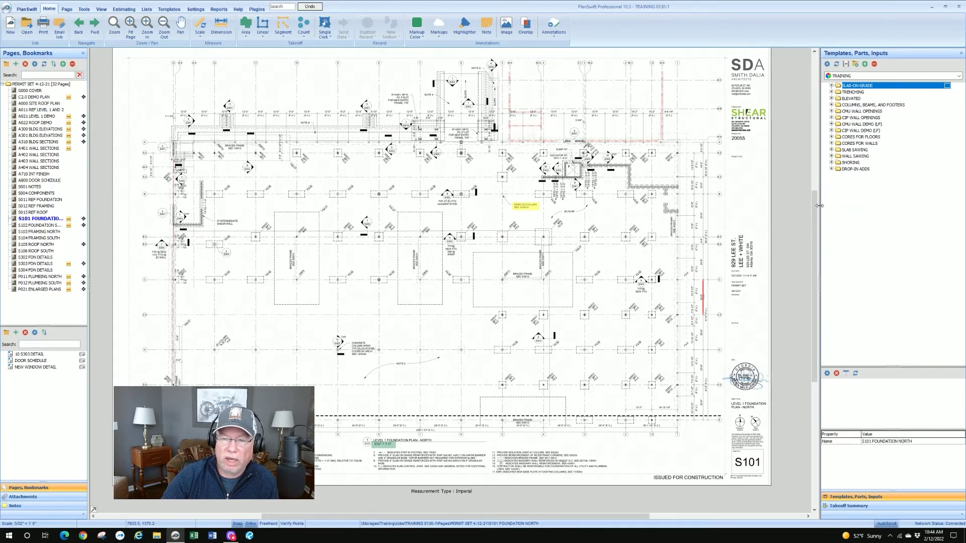
pyautogui.moveTo(820, 206); pyautogui.dragTo(864, 205)
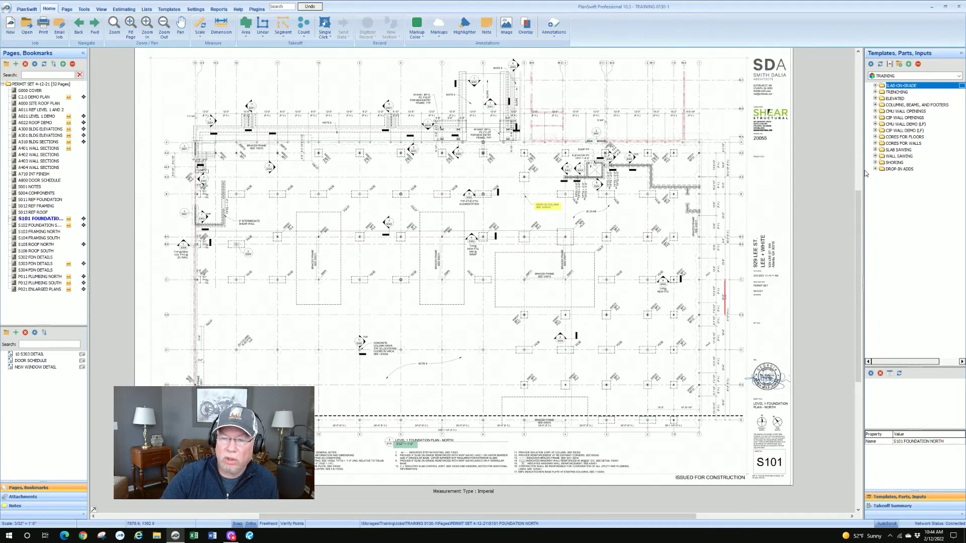
pyautogui.moveTo(865, 172); pyautogui.dragTo(876, 172)
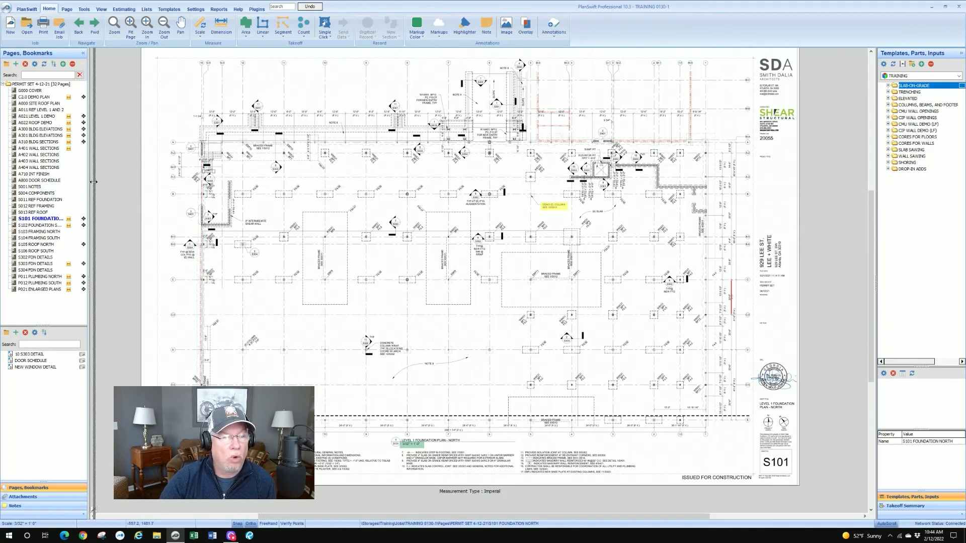
pyautogui.moveTo(93, 182); pyautogui.dragTo(99, 183)
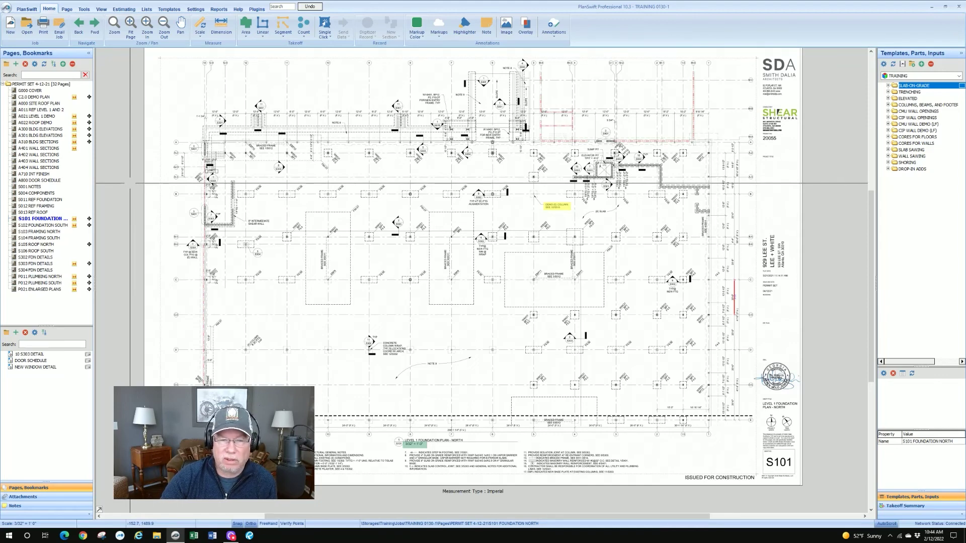
pyautogui.scroll(1, 422, 211)
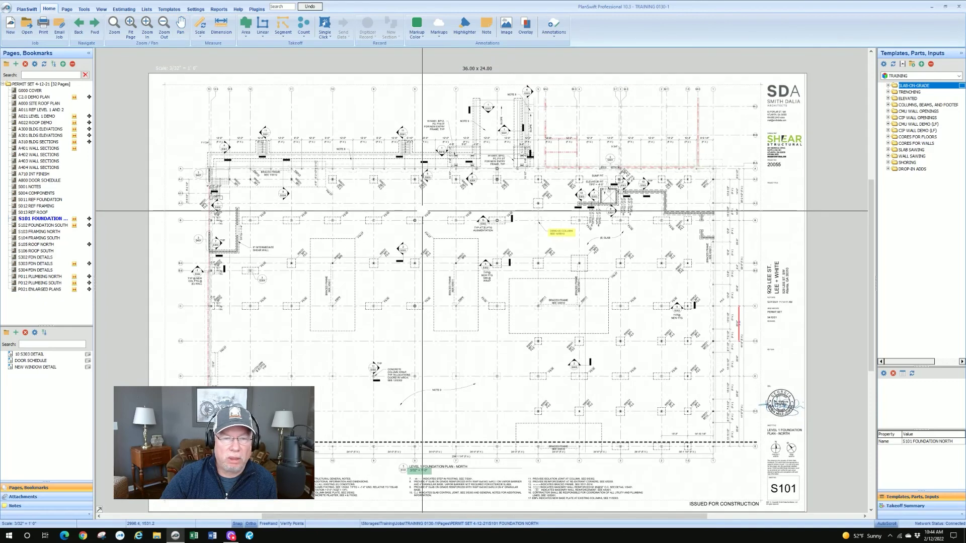